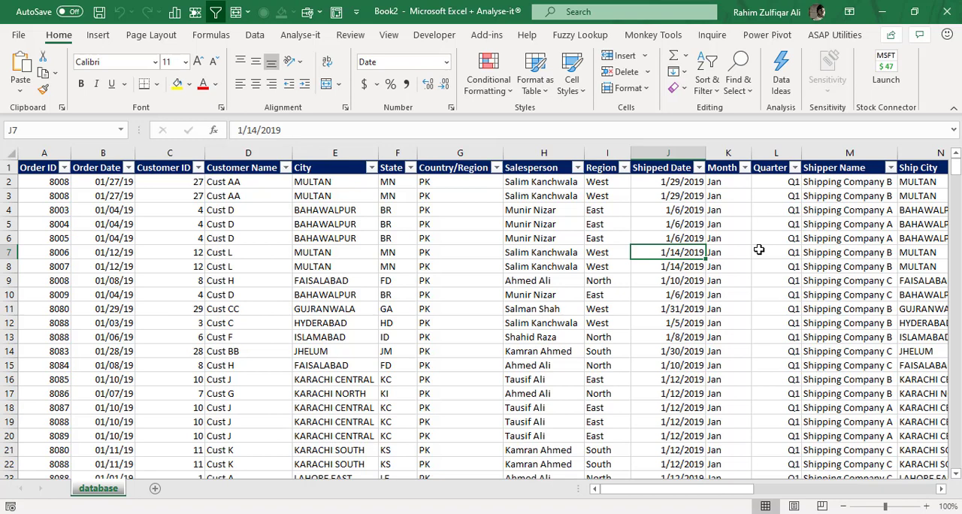
- Create a PivotTable on a new worksheet from the entire data range of the database sheet, including the header row
{"action": "key", "text": "ctrl+Home"}
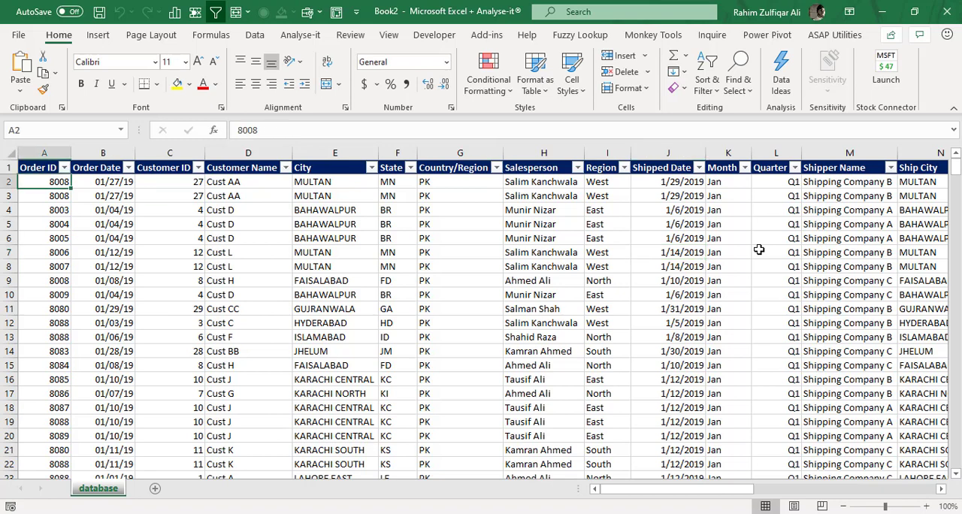
{"action": "key", "text": "Up"}
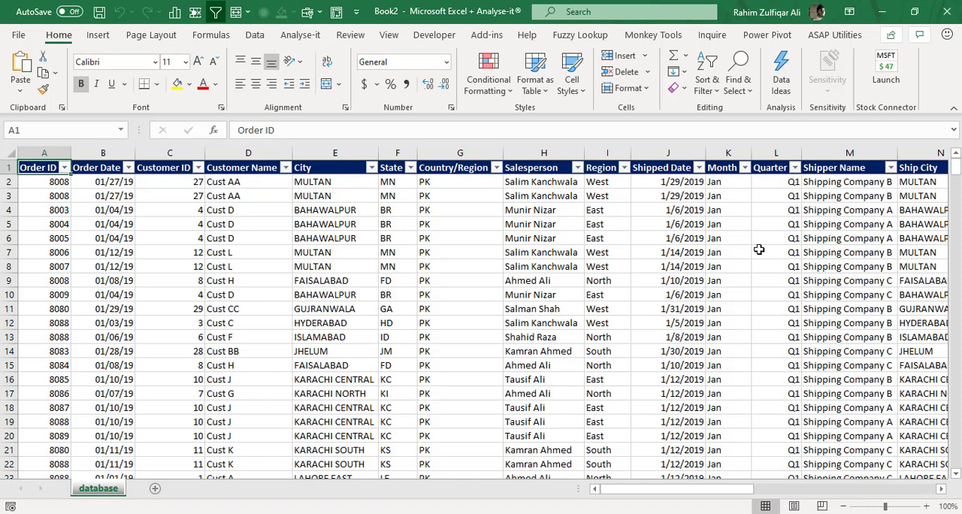
{"action": "key", "text": "ctrl+shift+Right"}
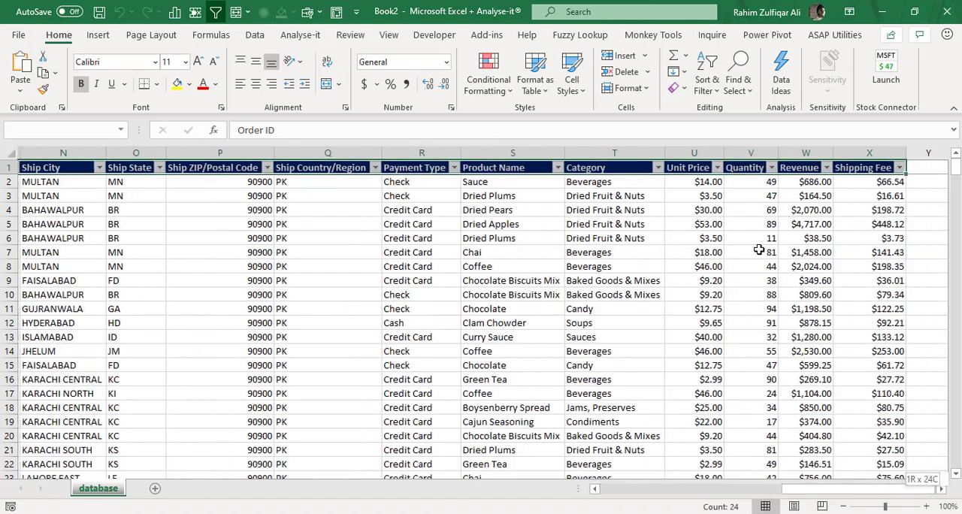
{"action": "key", "text": "ctrl+shift+Down"}
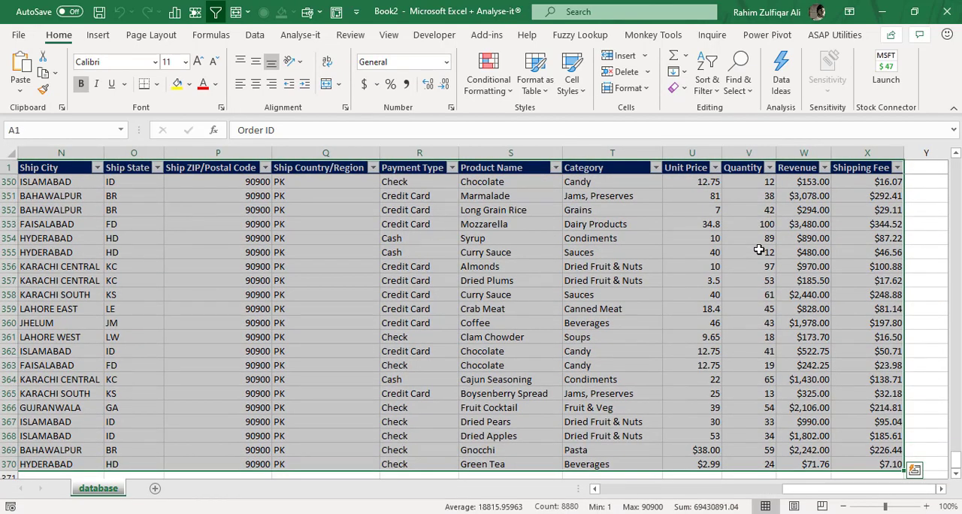
{"action": "key", "text": "alt+d"}
{"action": "key", "text": "p"}
{"action": "key", "text": "f"}
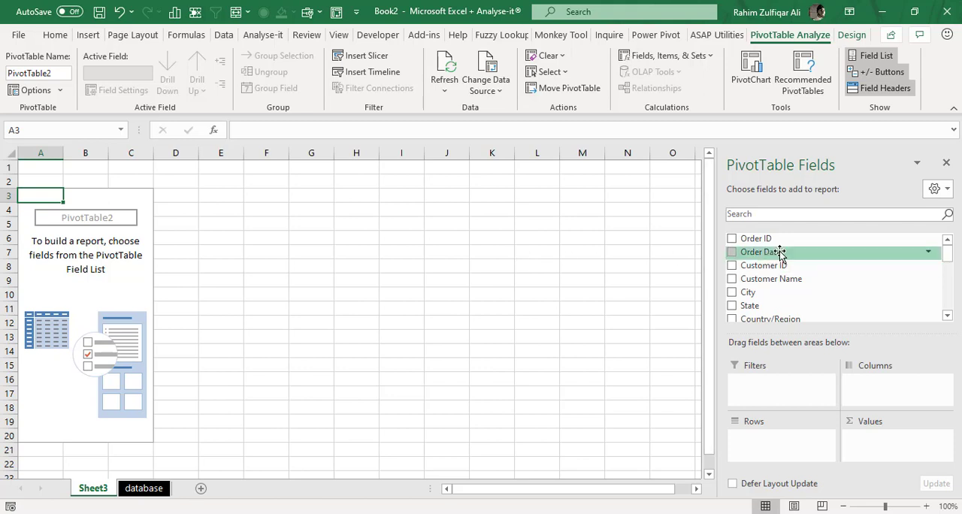
- Add Order Date to the PivotTable's rows and Revenue to its values
{"action": "left_click_drag", "start_coordinate": [775, 252], "coordinate": [784, 445]}
{"action": "left_click_drag", "start_coordinate": [947, 256], "coordinate": [947, 299]}
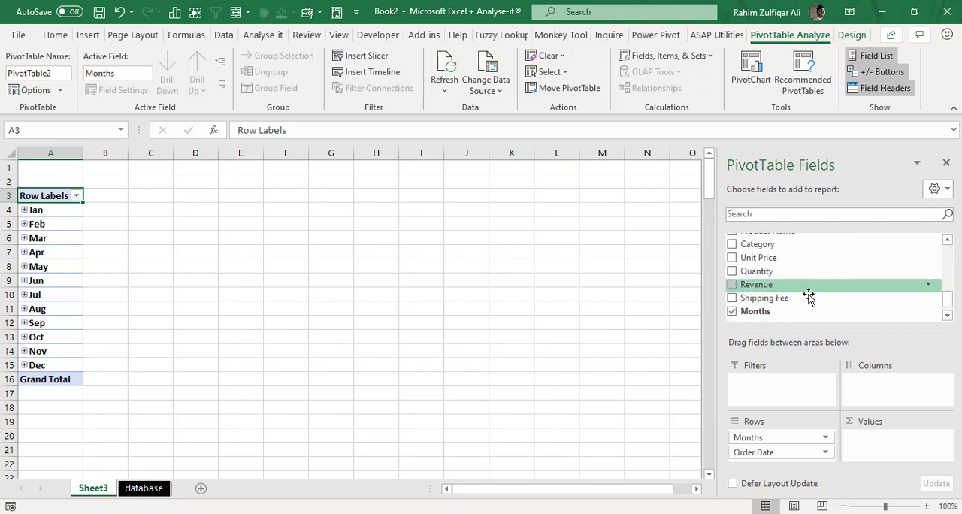
{"action": "left_click_drag", "start_coordinate": [808, 292], "coordinate": [894, 444]}
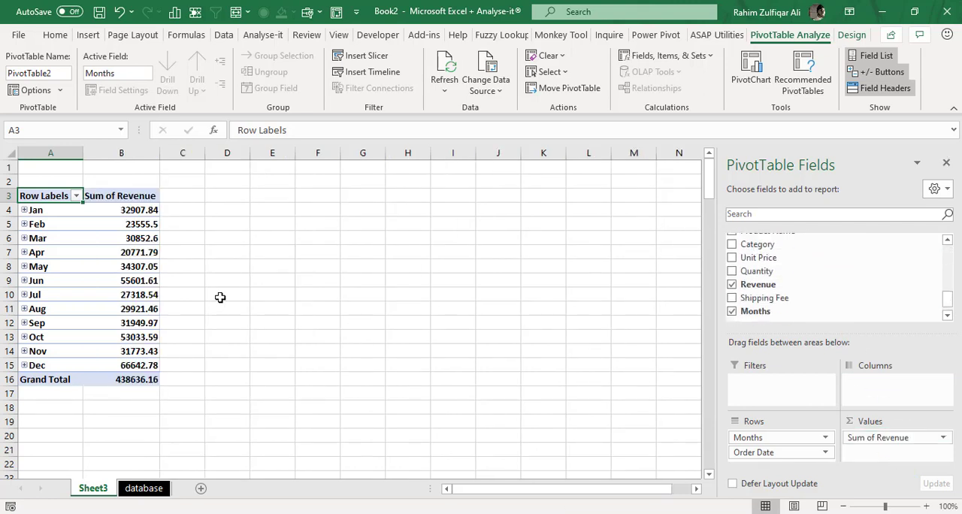
- Examine the automatically grouped month labels from Jan to Dec and their revenue figures
{"action": "left_click", "coordinate": [137, 267]}
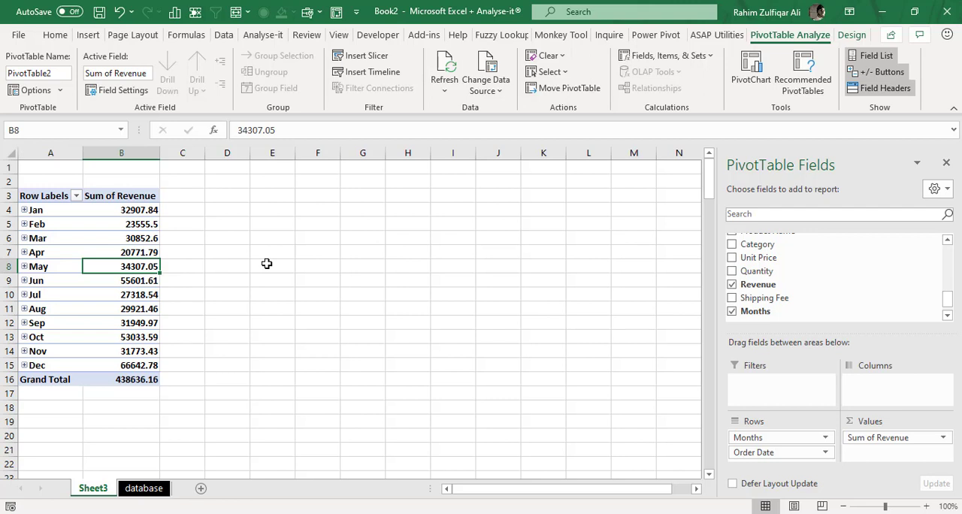
{"action": "key", "text": "Left"}
{"action": "key", "text": "Up"}
{"action": "key", "text": "Up"}
{"action": "key", "text": "Up"}
{"action": "key", "text": "Up"}
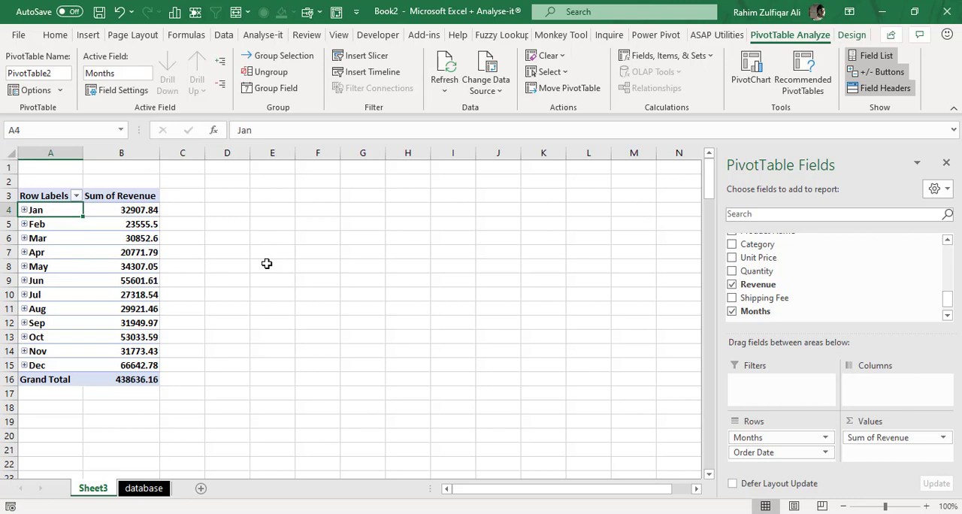
{"action": "key", "text": "Down"}
{"action": "key", "text": "Down"}
{"action": "key", "text": "Down"}
{"action": "key", "text": "Down"}
{"action": "key", "text": "Down"}
{"action": "key", "text": "Down"}
{"action": "key", "text": "Down"}
{"action": "key", "text": "Down"}
{"action": "key", "text": "Down"}
{"action": "key", "text": "Down"}
{"action": "key", "text": "Down"}
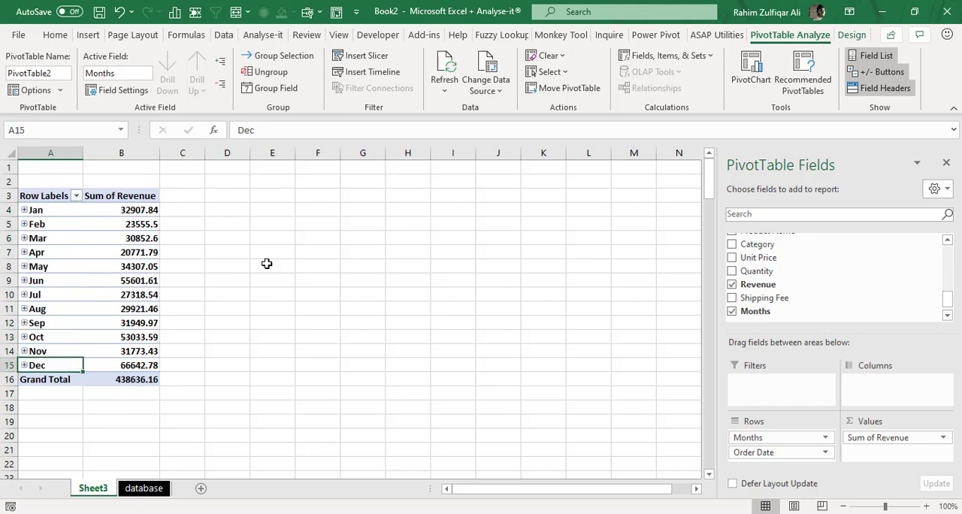
- Ungroup the month labels so the PivotTable lists individual order dates
{"action": "right_click", "coordinate": [48, 254]}
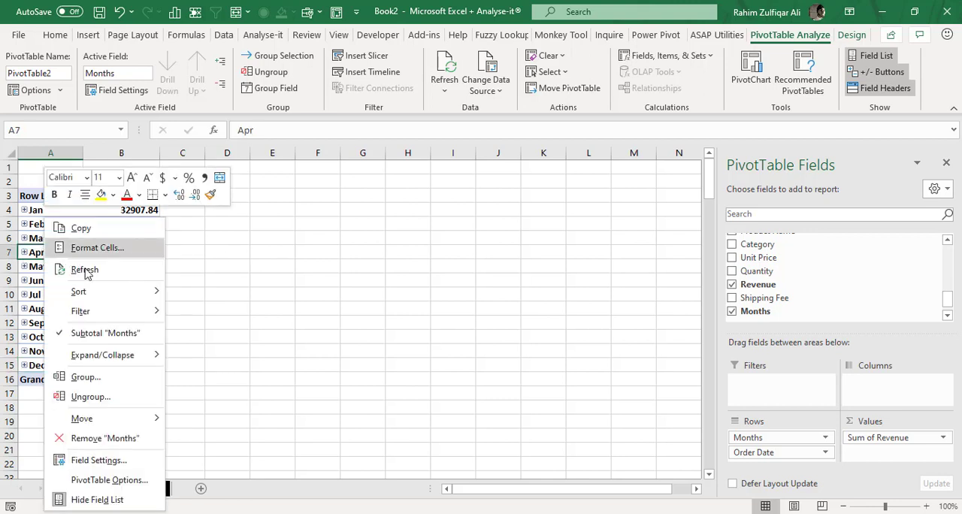
{"action": "left_click", "coordinate": [96, 397]}
{"action": "left_click", "coordinate": [45, 224]}
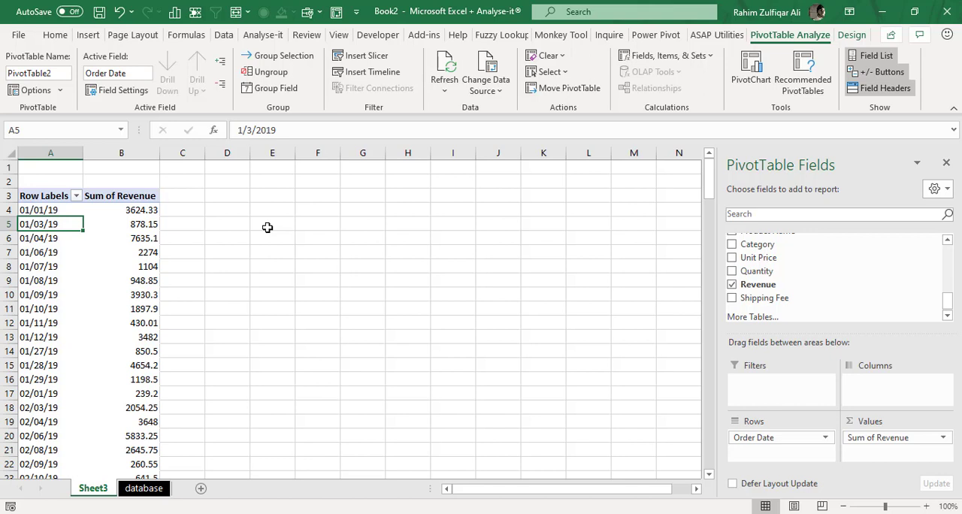
- Group the order dates by Months, keeping the automatic start and end dates
{"action": "right_click", "coordinate": [43, 268]}
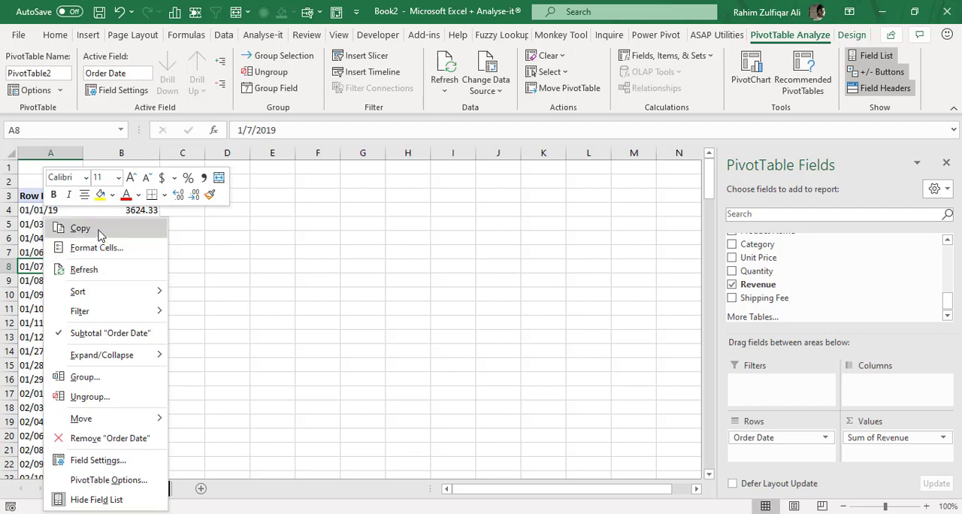
{"action": "left_click", "coordinate": [79, 378]}
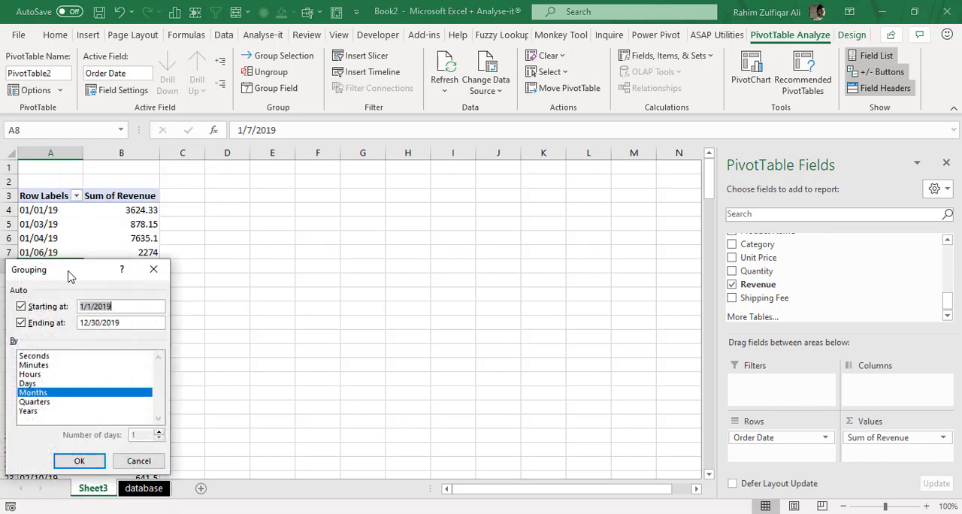
{"action": "left_click_drag", "start_coordinate": [69, 272], "coordinate": [300, 191]}
{"action": "left_click", "coordinate": [342, 221]}
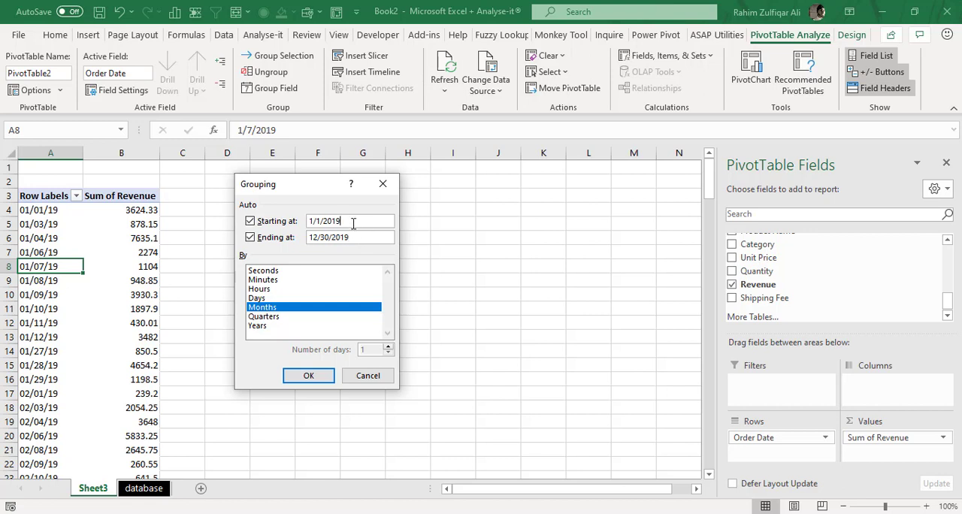
{"action": "left_click", "coordinate": [353, 237]}
{"action": "double_click", "coordinate": [266, 308]}
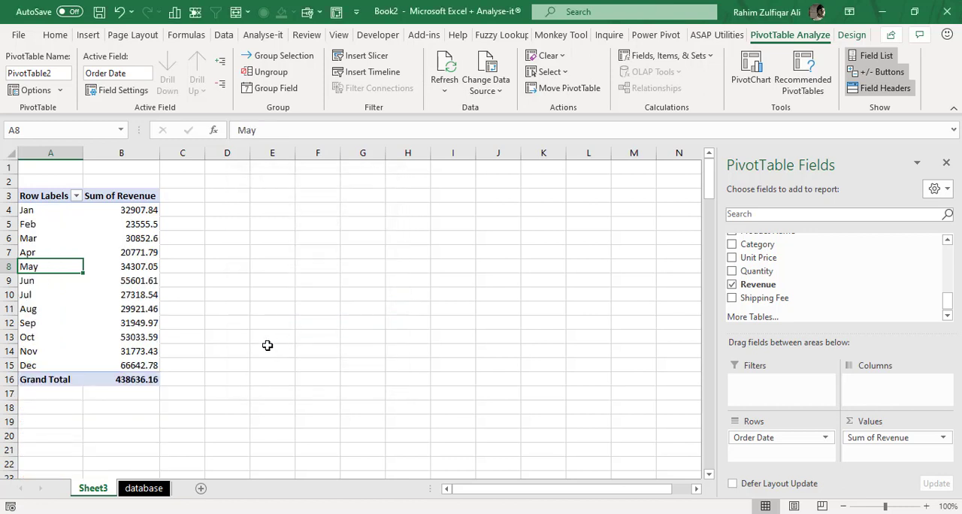
- Extend the Order Date grouping to Months, Quarters and Years together
{"action": "right_click", "coordinate": [35, 235]}
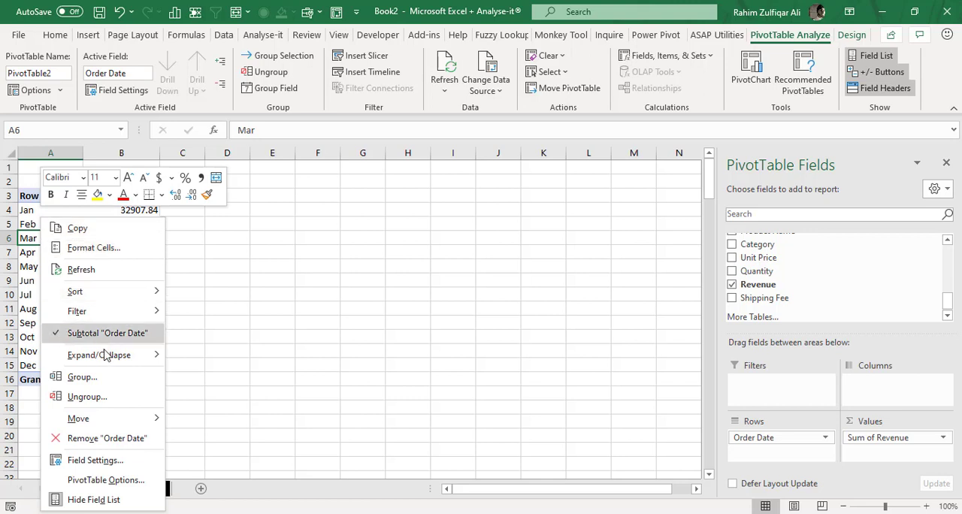
{"action": "left_click", "coordinate": [84, 376]}
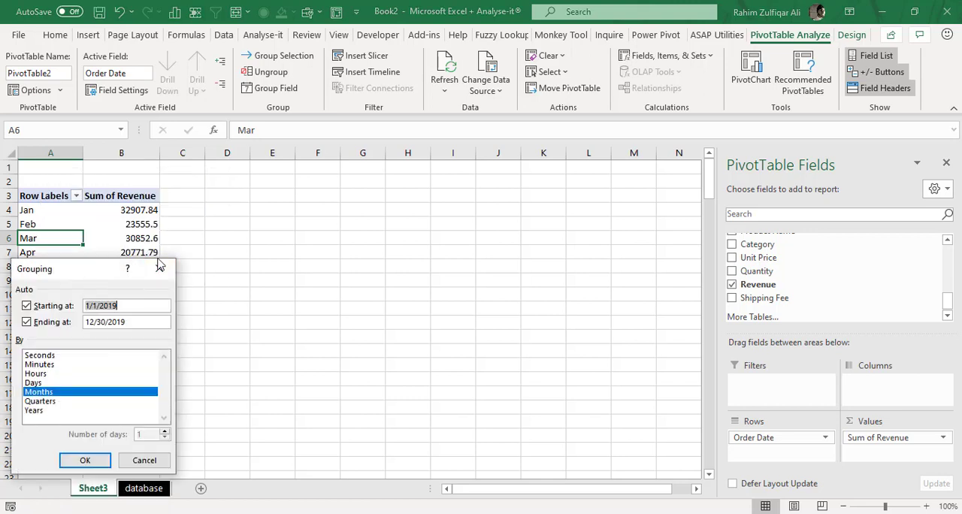
{"action": "left_click_drag", "start_coordinate": [158, 265], "coordinate": [499, 208]}
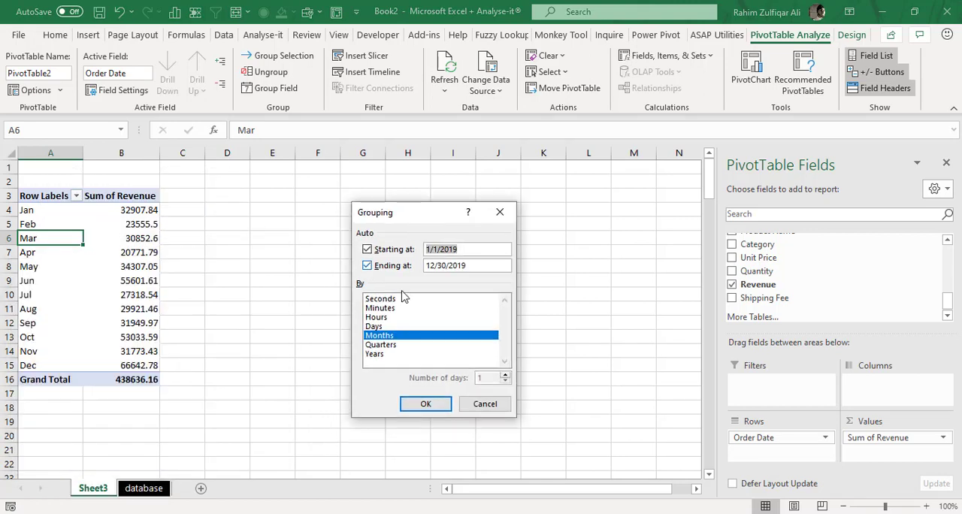
{"action": "left_click", "coordinate": [388, 345]}
{"action": "left_click", "coordinate": [380, 353]}
{"action": "left_click", "coordinate": [422, 403]}
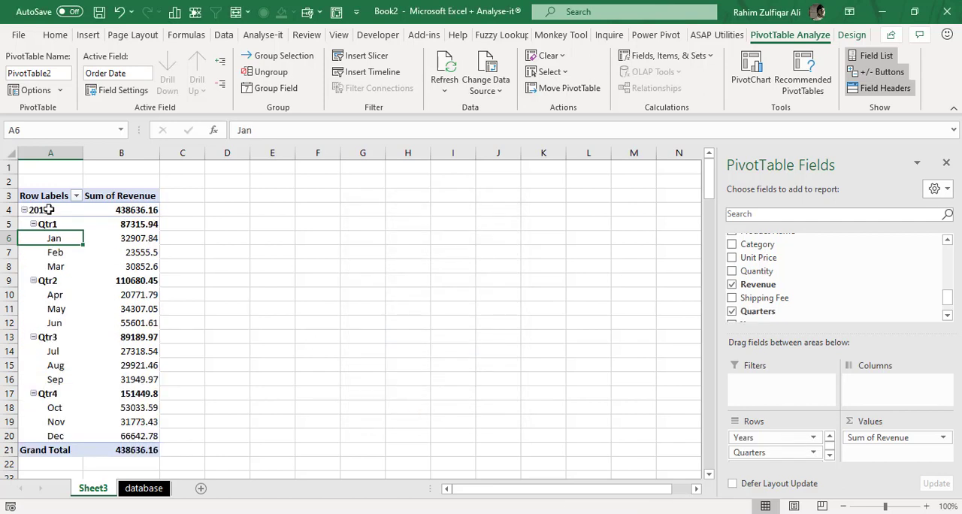
{"action": "left_click", "coordinate": [47, 209]}
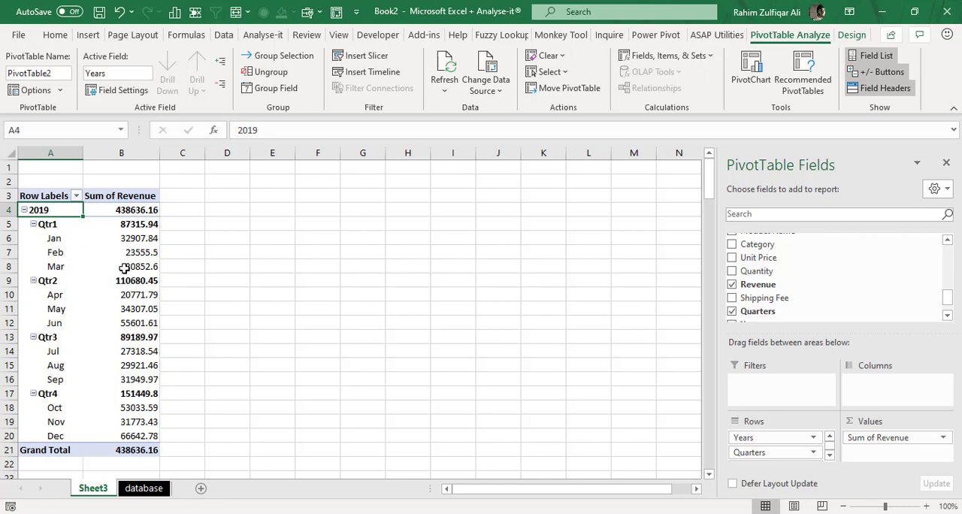
- Regroup the order dates by Days only, with the number of days set to 7 for weekly periods
{"action": "right_click", "coordinate": [65, 239]}
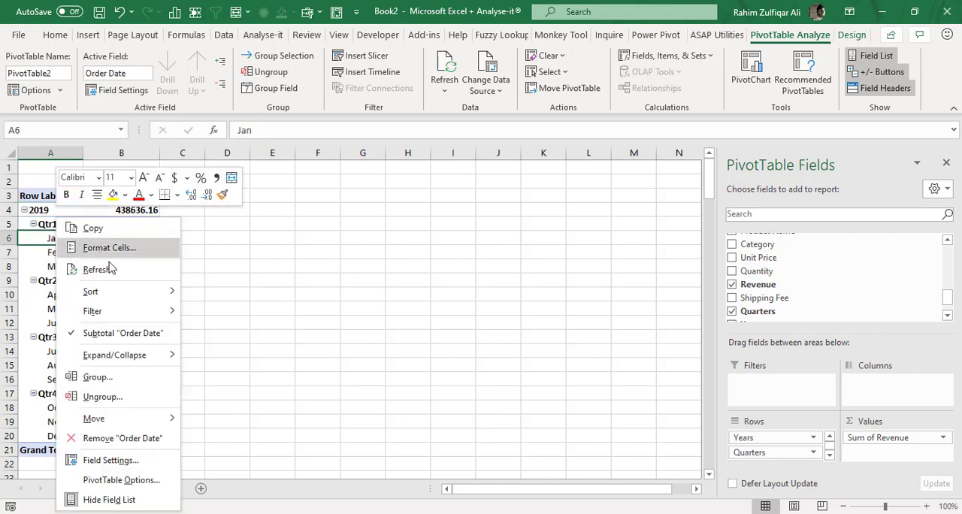
{"action": "left_click", "coordinate": [113, 377]}
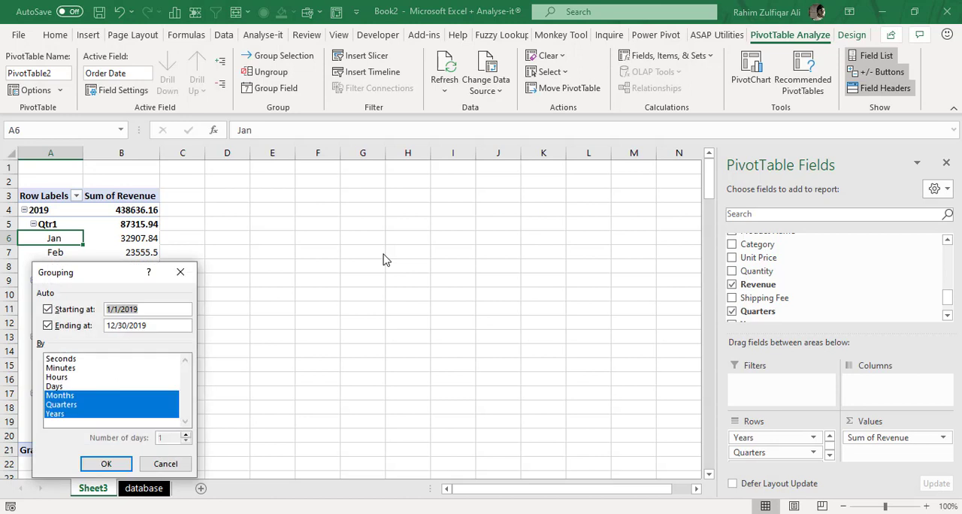
{"action": "left_click_drag", "start_coordinate": [77, 274], "coordinate": [368, 210]}
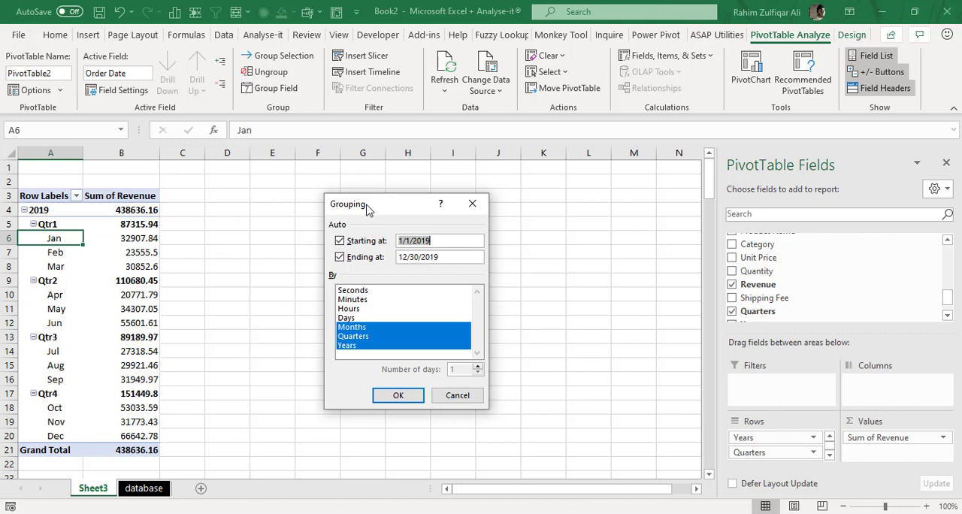
{"action": "left_click", "coordinate": [378, 292]}
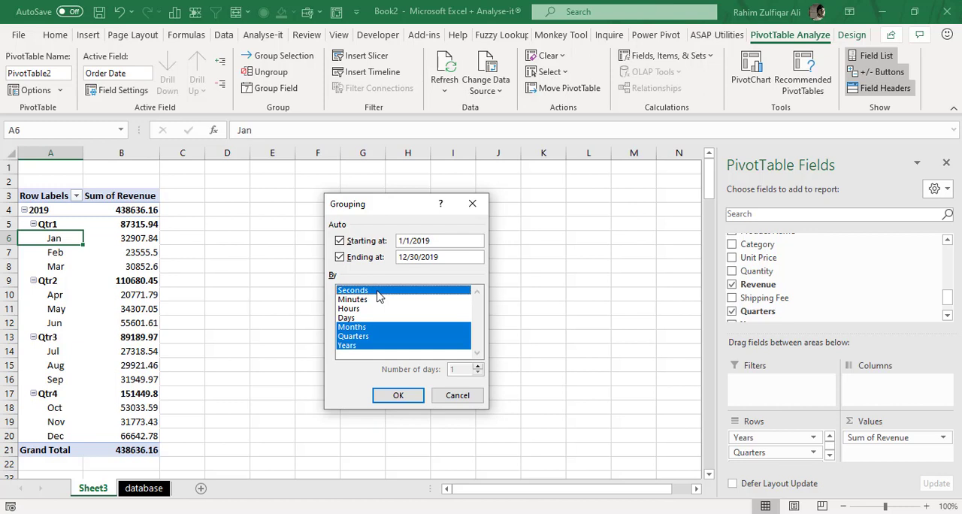
{"action": "left_click", "coordinate": [363, 328]}
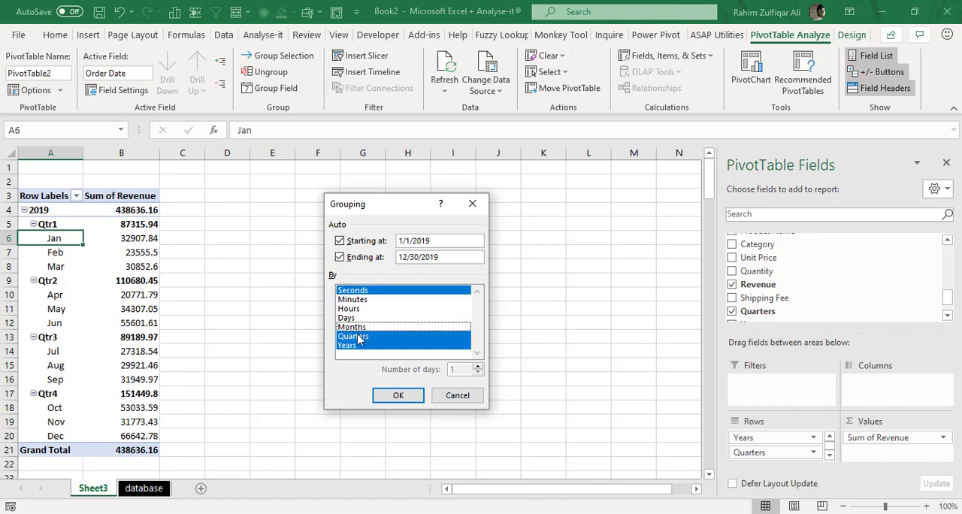
{"action": "left_click", "coordinate": [361, 336]}
{"action": "left_click", "coordinate": [360, 346]}
{"action": "left_click", "coordinate": [362, 290]}
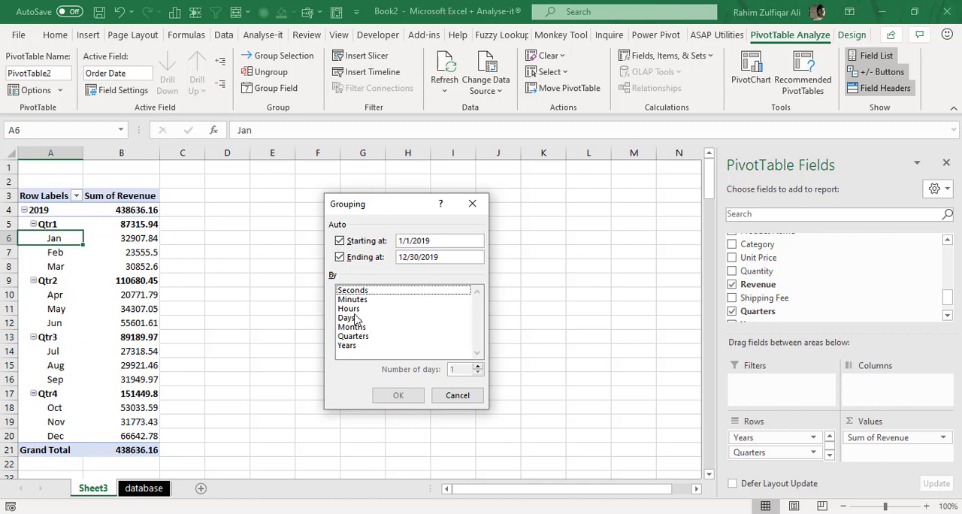
{"action": "left_click", "coordinate": [356, 318]}
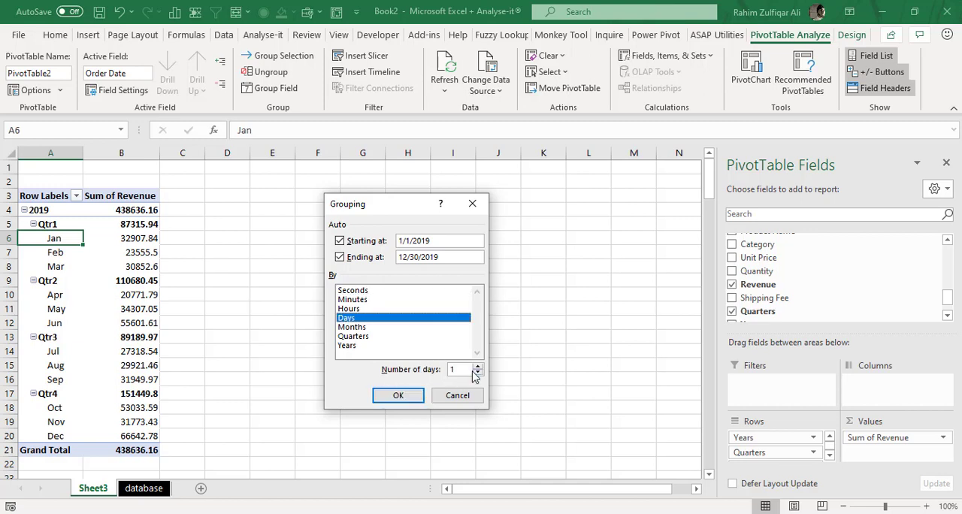
{"action": "type", "text": "7"}
{"action": "left_click", "coordinate": [407, 396]}
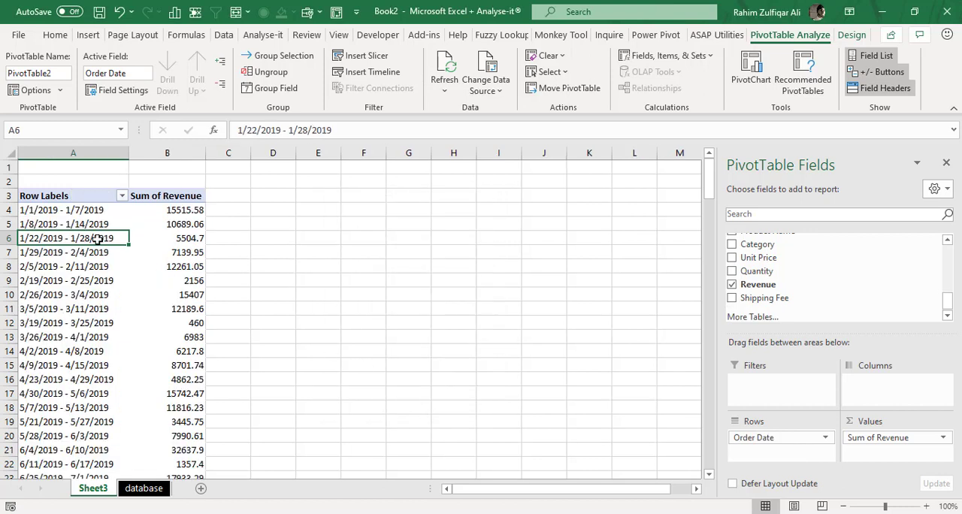
- Review the first weekly date range with its revenue and the Order Date grouping settings, without changing them
{"action": "left_click", "coordinate": [79, 218]}
{"action": "left_click", "coordinate": [140, 216]}
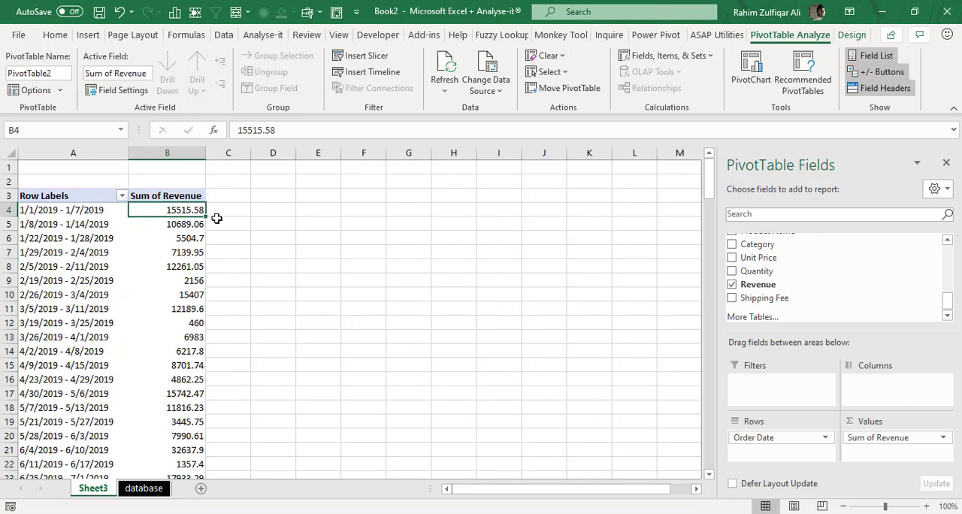
{"action": "key", "text": "Left"}
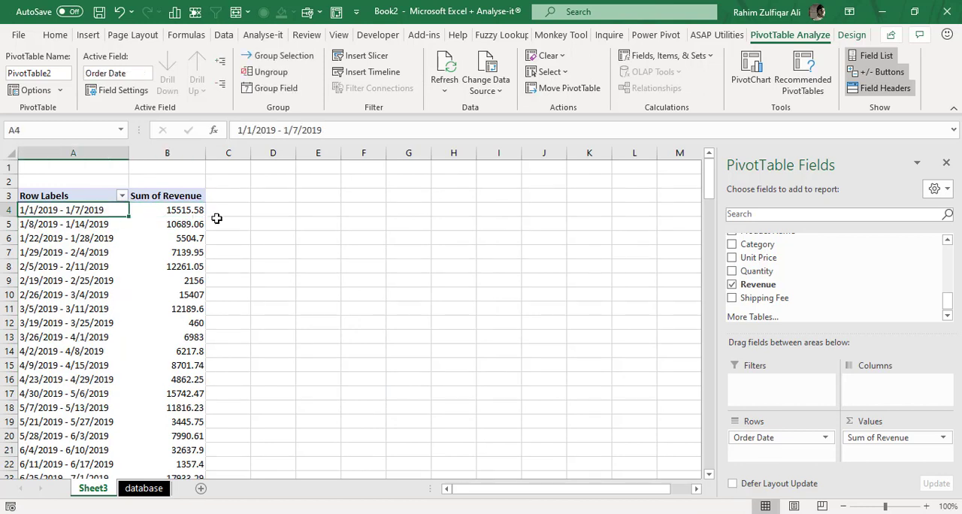
{"action": "right_click", "coordinate": [35, 224]}
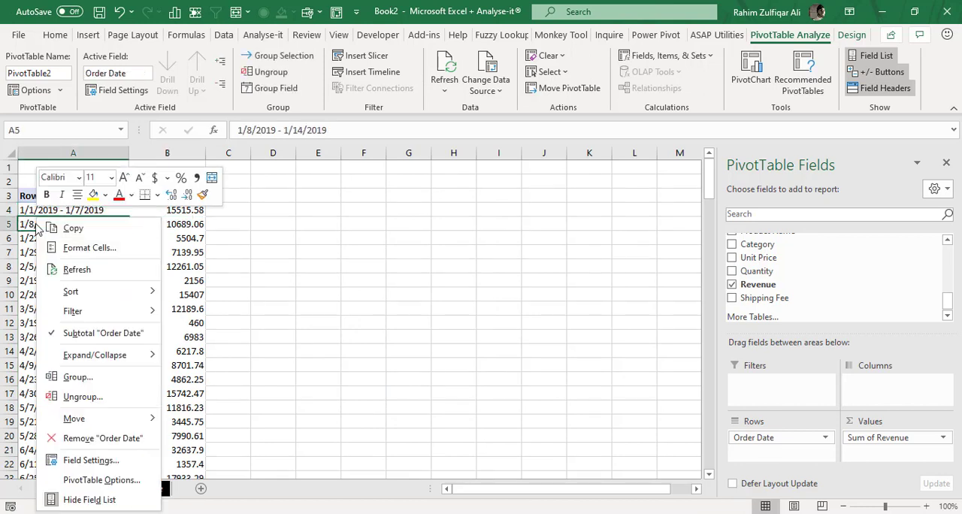
{"action": "left_click", "coordinate": [101, 377]}
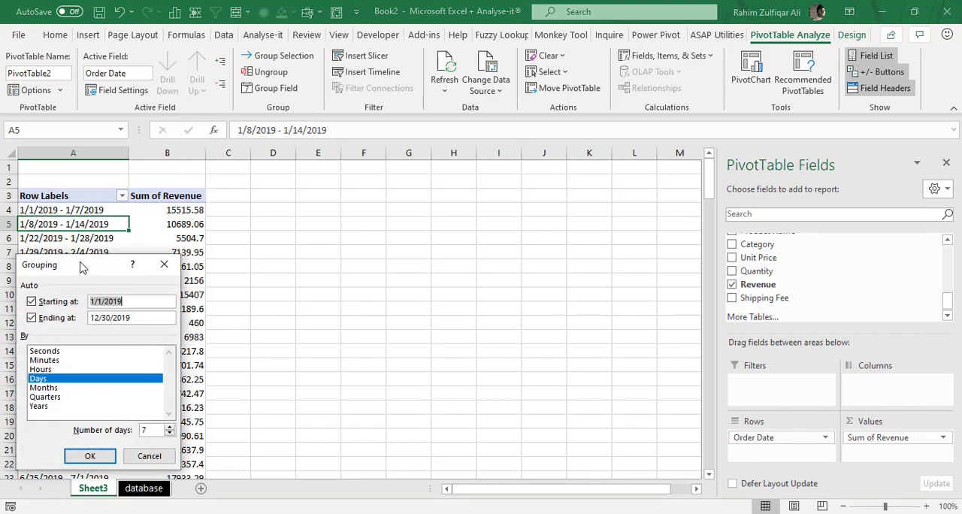
{"action": "left_click_drag", "start_coordinate": [83, 267], "coordinate": [393, 246]}
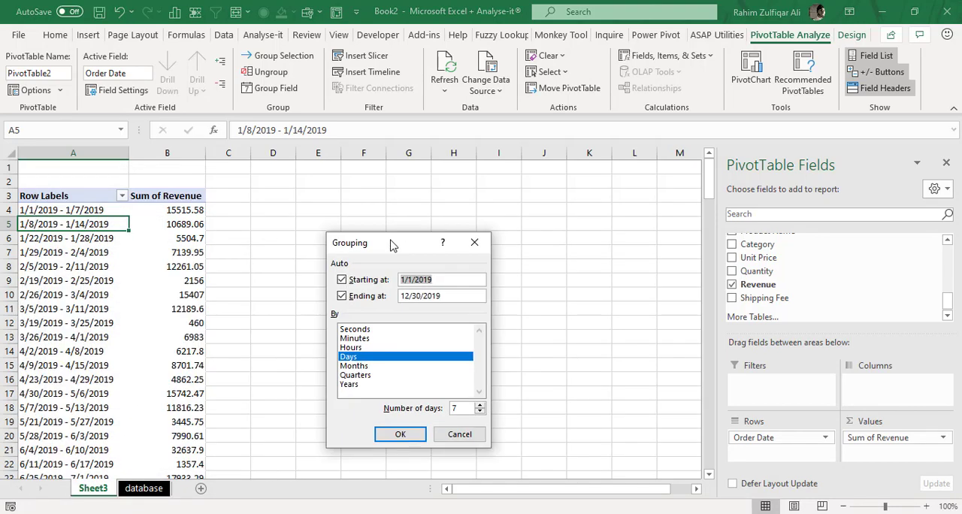
{"action": "left_click", "coordinate": [454, 436]}
- Remove Order Date from the PivotTable's rows
{"action": "left_click_drag", "start_coordinate": [797, 437], "coordinate": [853, 273]}
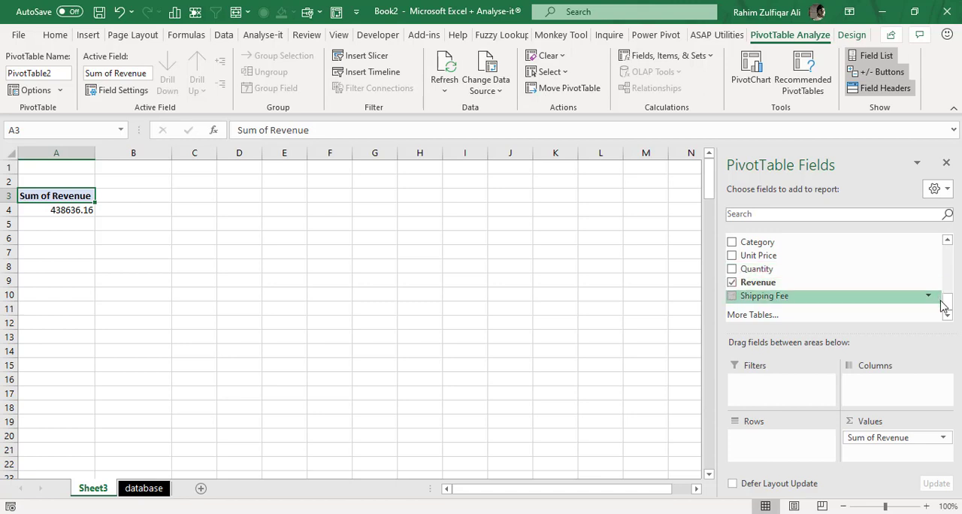
- Add the Region field to the PivotTable's rows
{"action": "left_click_drag", "start_coordinate": [948, 304], "coordinate": [951, 266]}
{"action": "left_click_drag", "start_coordinate": [795, 296], "coordinate": [780, 449]}
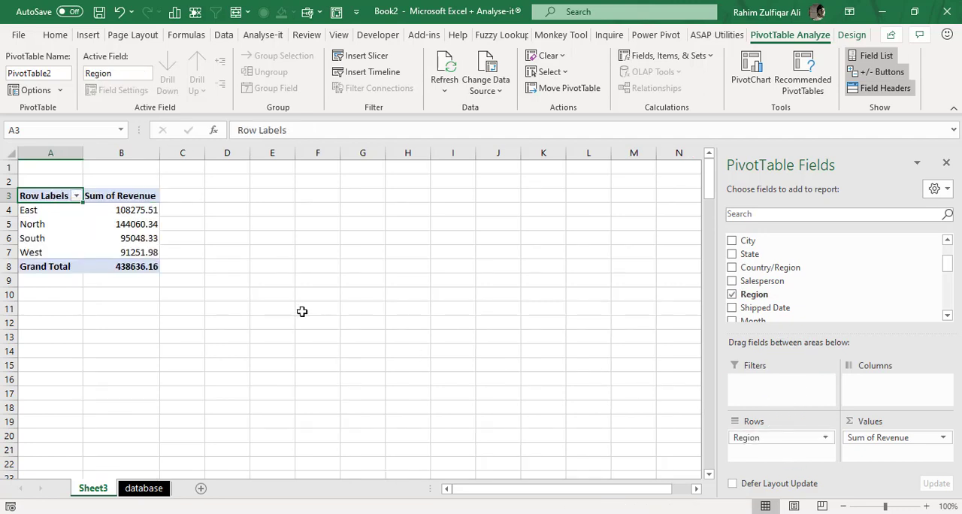
{"action": "left_click", "coordinate": [47, 211]}
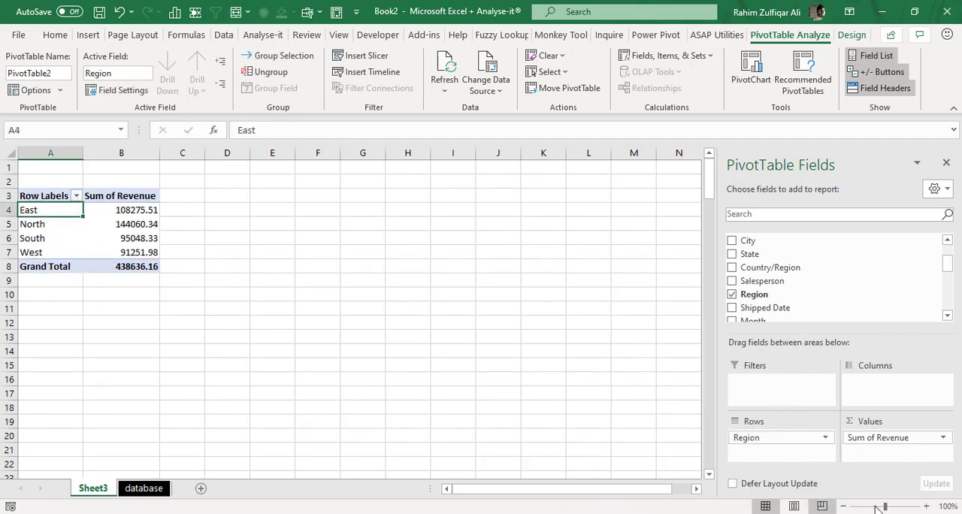
- Group the East and North regions together in the PivotTable's row labels
{"action": "left_click", "coordinate": [928, 507]}
{"action": "left_click", "coordinate": [928, 506]}
{"action": "left_click", "coordinate": [928, 506]}
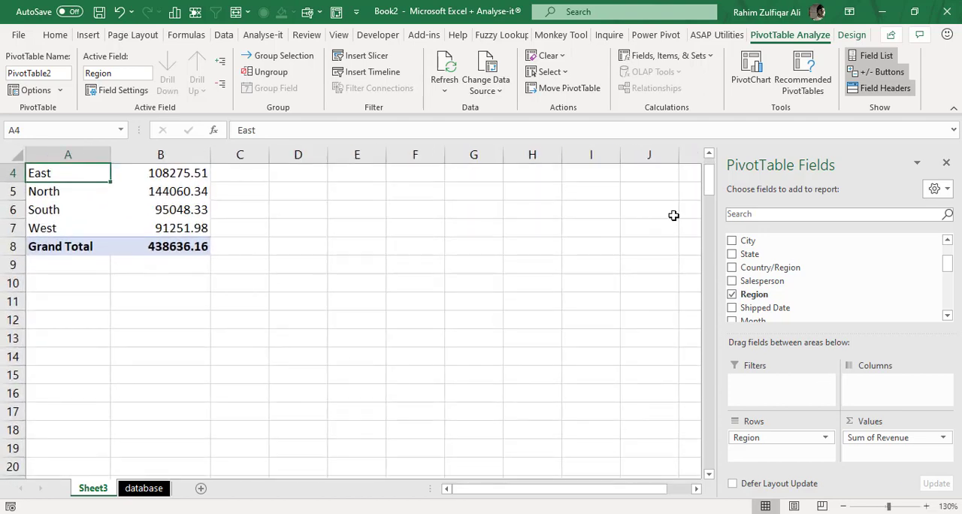
{"action": "left_click_drag", "start_coordinate": [711, 194], "coordinate": [709, 174]}
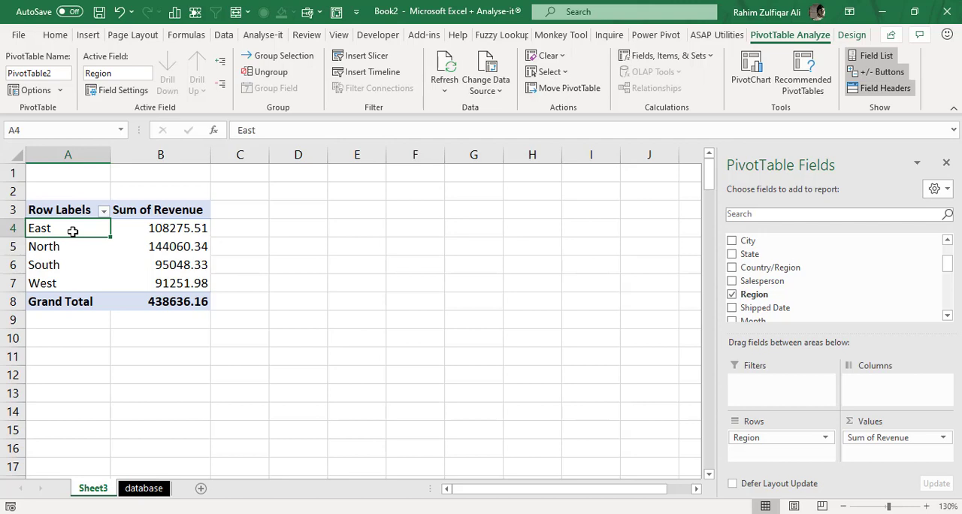
{"action": "left_click_drag", "start_coordinate": [73, 232], "coordinate": [48, 283]}
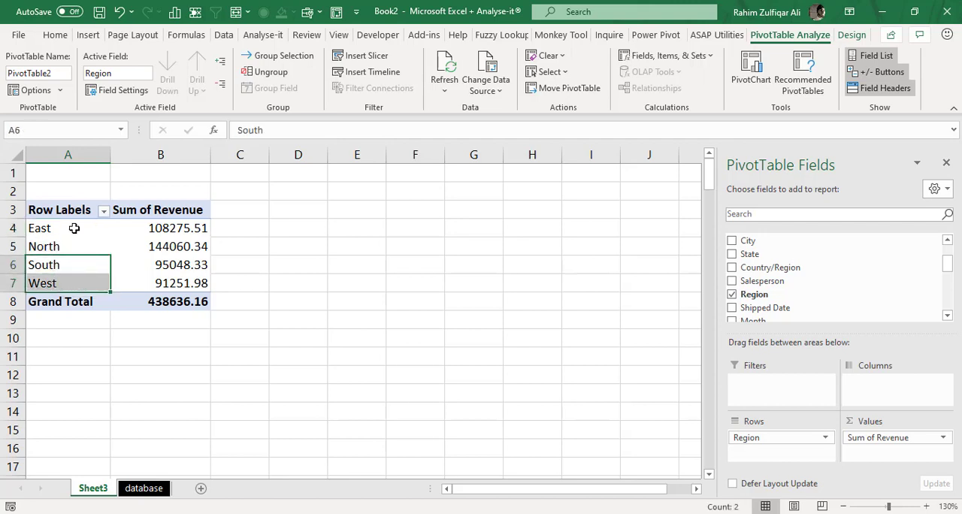
{"action": "left_click_drag", "start_coordinate": [74, 229], "coordinate": [64, 250]}
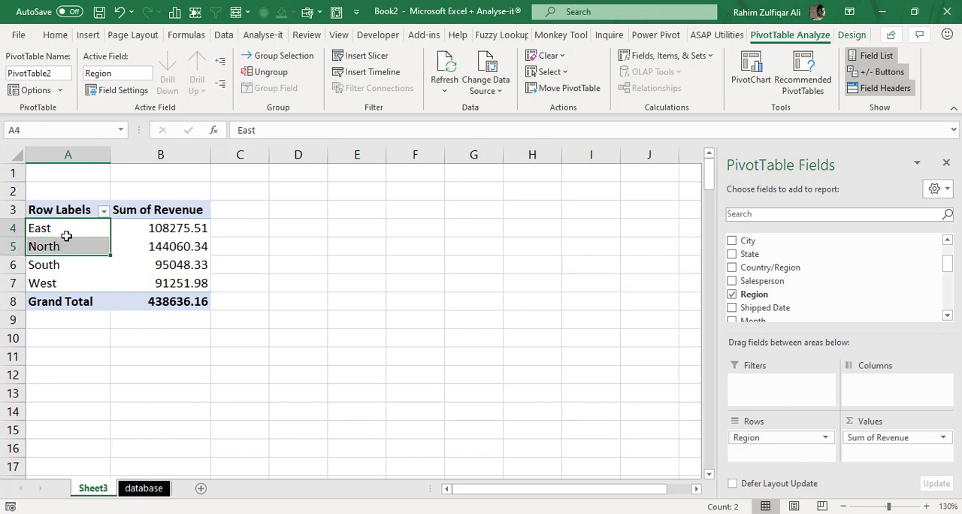
{"action": "right_click", "coordinate": [66, 236]}
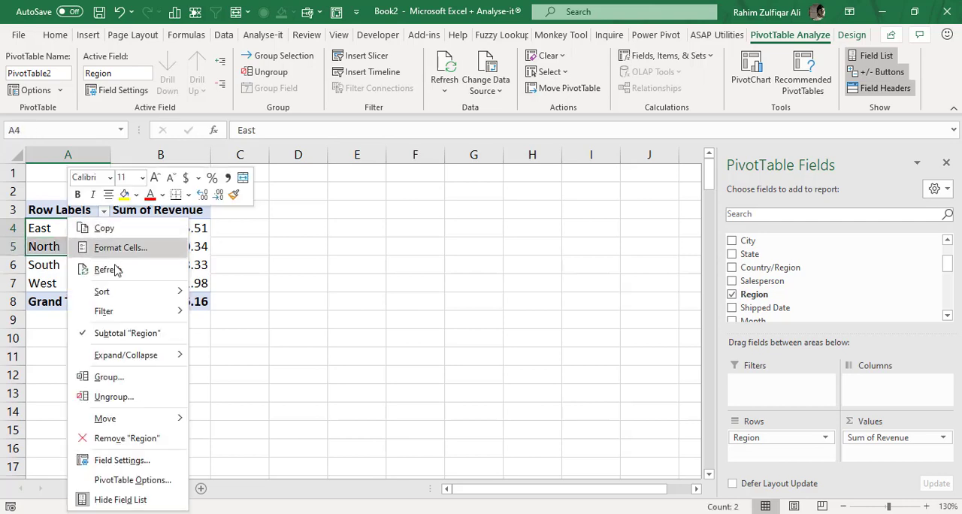
{"action": "left_click", "coordinate": [107, 377]}
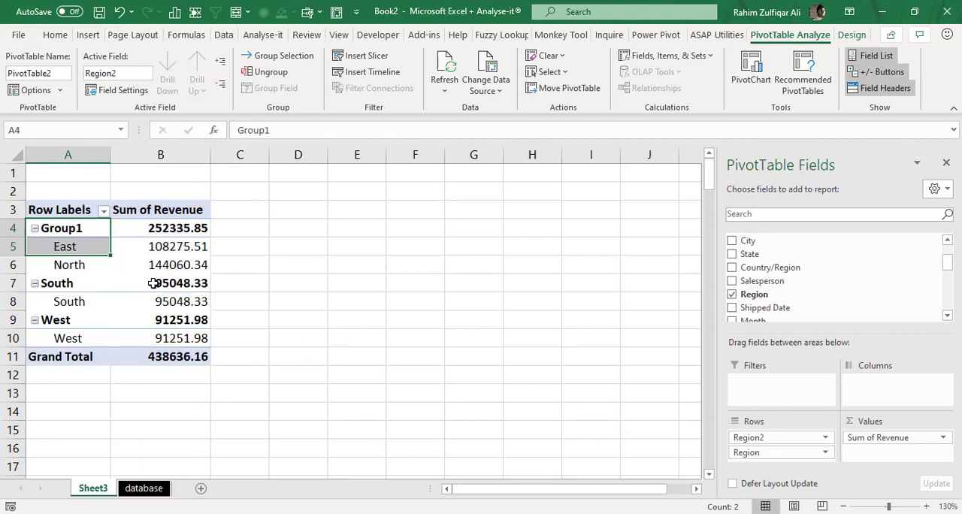
- Rename the group containing East and North as eastnorth
{"action": "left_click", "coordinate": [67, 228]}
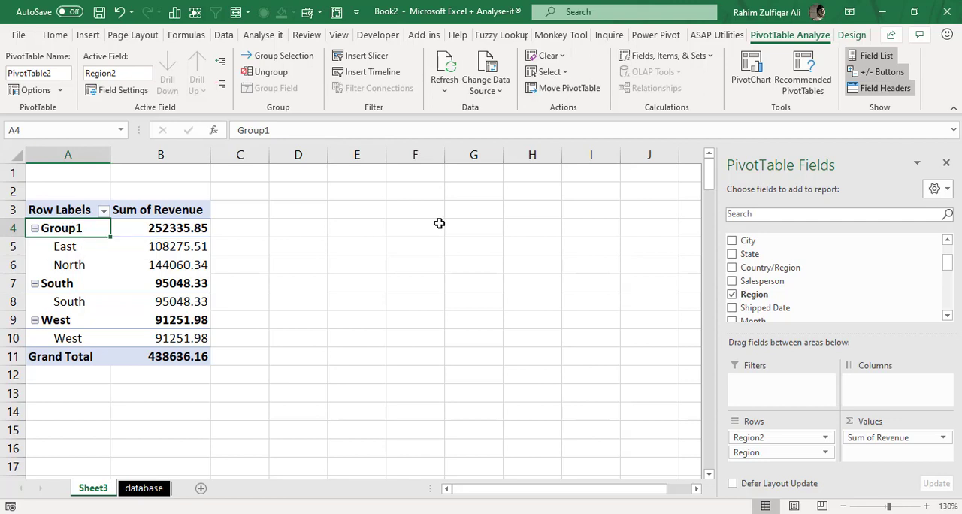
{"action": "type", "text": "east"}
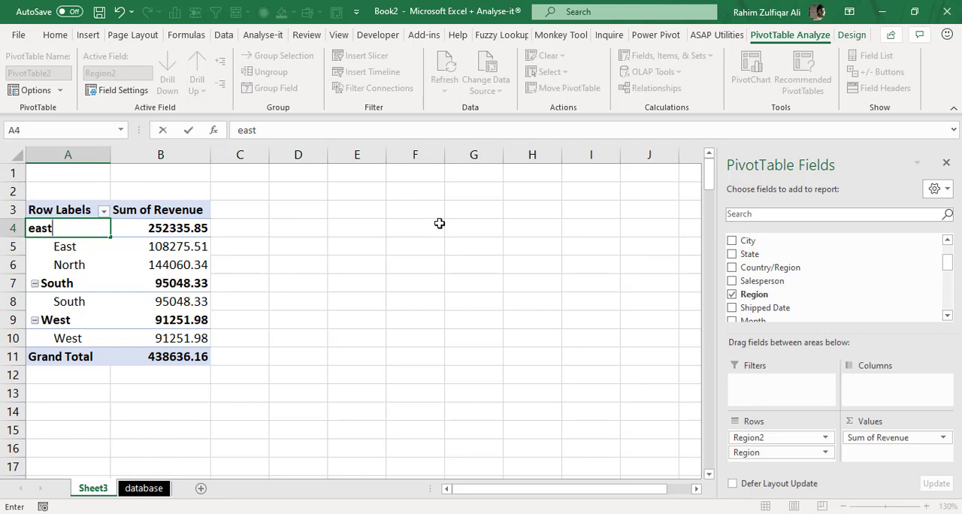
{"action": "type", "text": "north"}
{"action": "key", "text": "Return"}
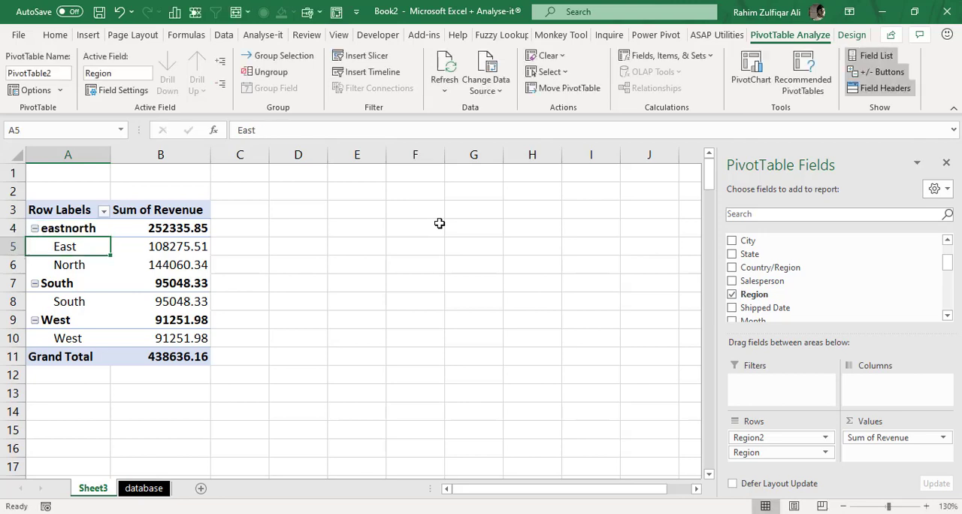
- Group the South and West regions together in the PivotTable's row labels
{"action": "key", "text": "Down"}
{"action": "key", "text": "Down"}
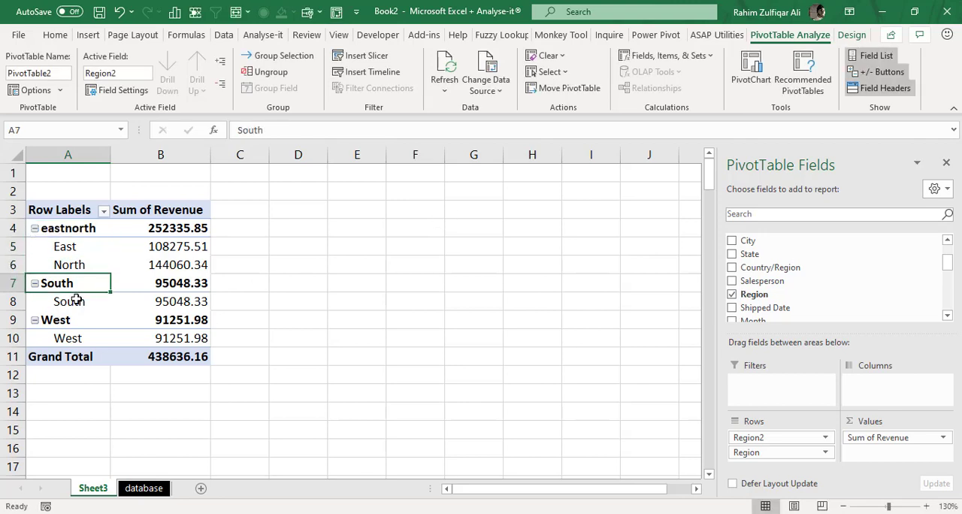
{"action": "left_click_drag", "start_coordinate": [86, 285], "coordinate": [84, 339]}
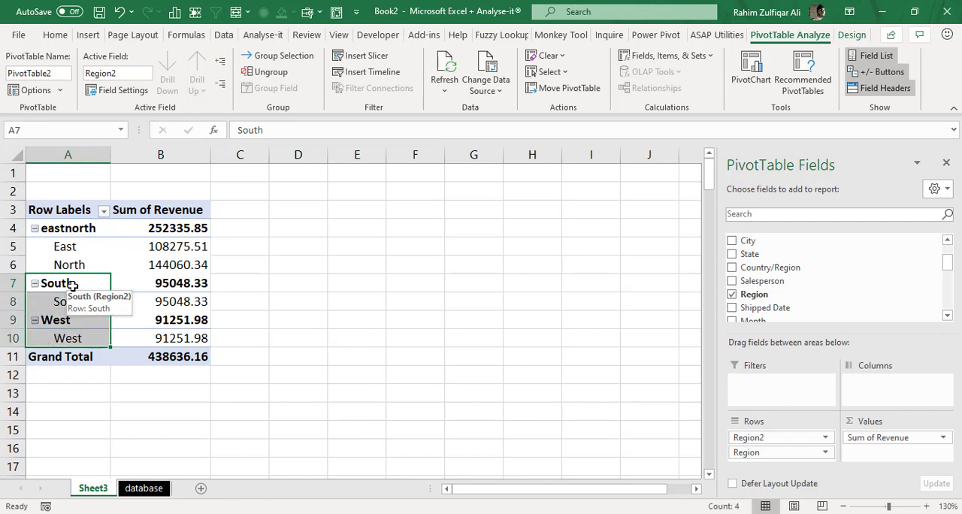
{"action": "right_click", "coordinate": [73, 284]}
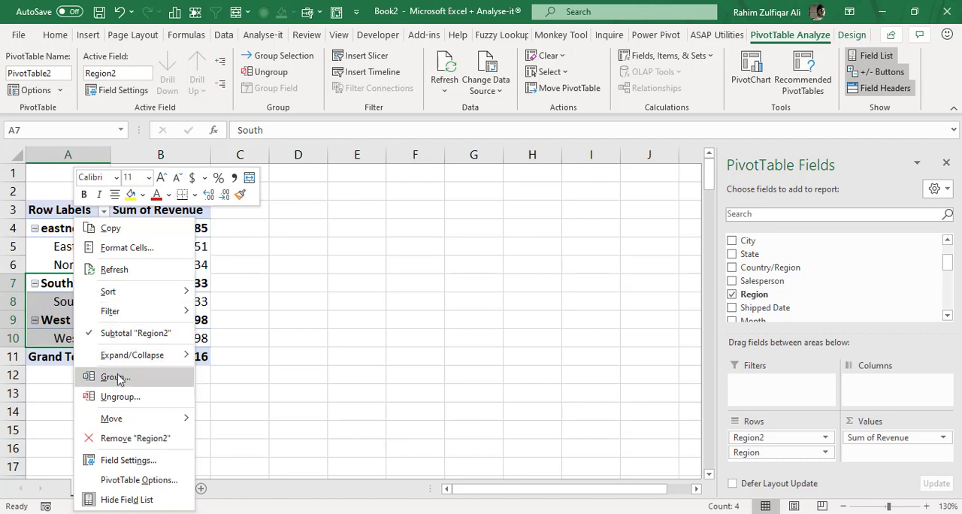
{"action": "left_click", "coordinate": [118, 375]}
- Rename the group containing South and West as southwest
{"action": "left_click", "coordinate": [73, 285]}
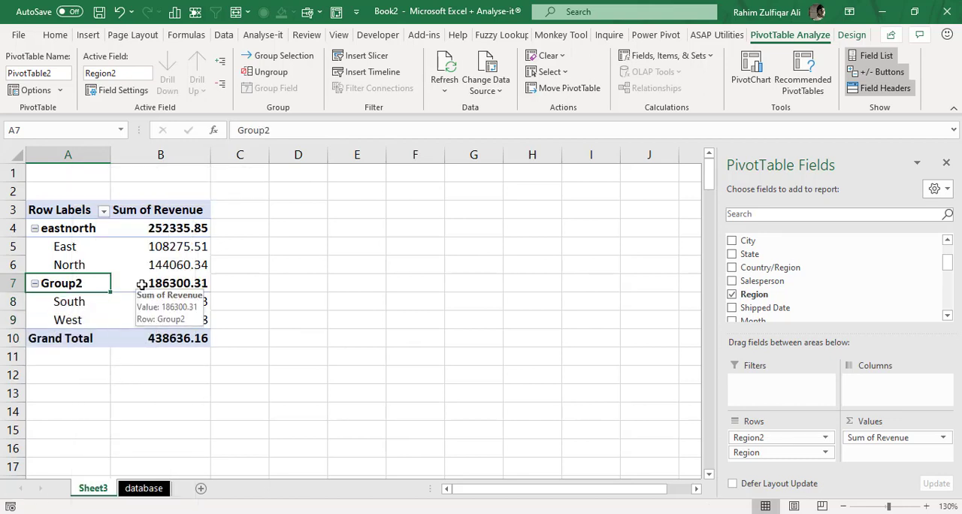
{"action": "type", "text": "south"}
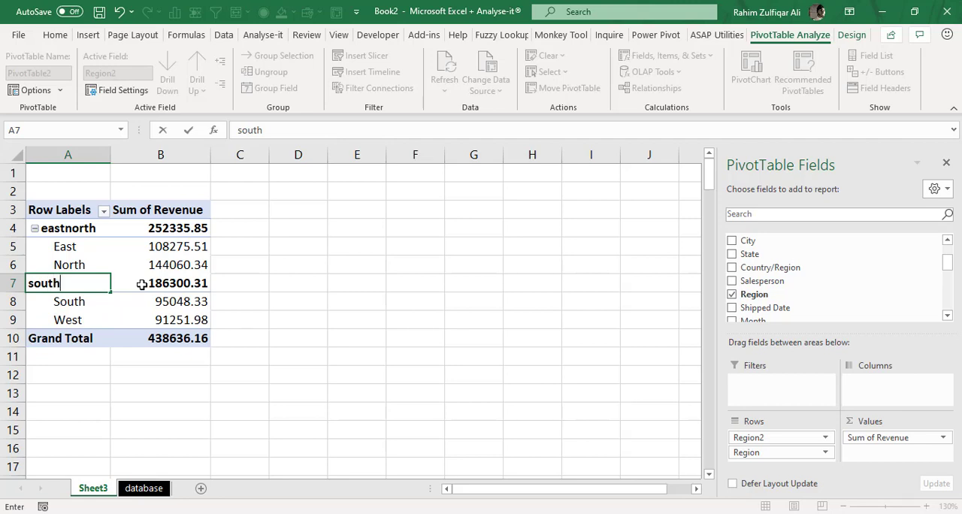
{"action": "type", "text": "west"}
{"action": "key", "text": "Return"}
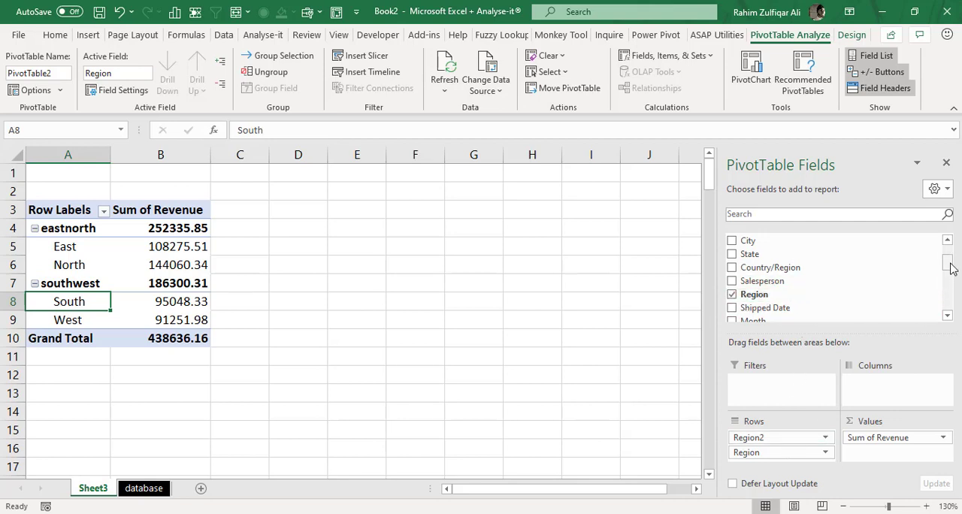
- Remove the original Region field from the PivotTable's rows, keeping only the grouped Region2 field
{"action": "left_click_drag", "start_coordinate": [949, 267], "coordinate": [947, 308]}
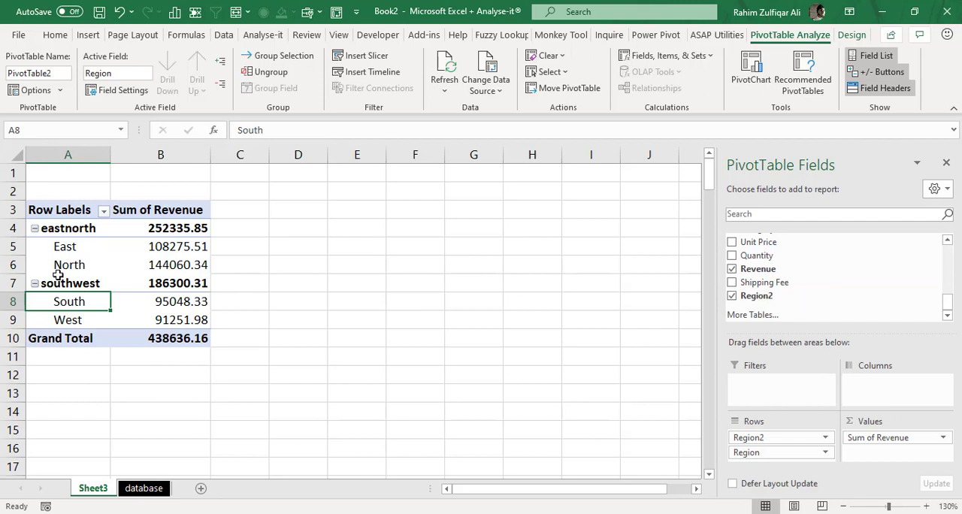
{"action": "left_click", "coordinate": [78, 283]}
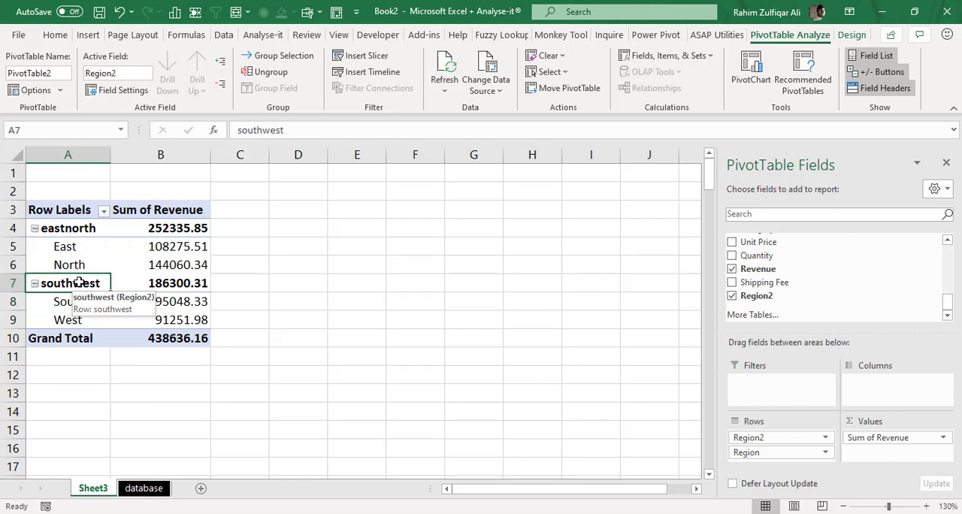
{"action": "left_click", "coordinate": [84, 231]}
{"action": "left_click", "coordinate": [81, 285]}
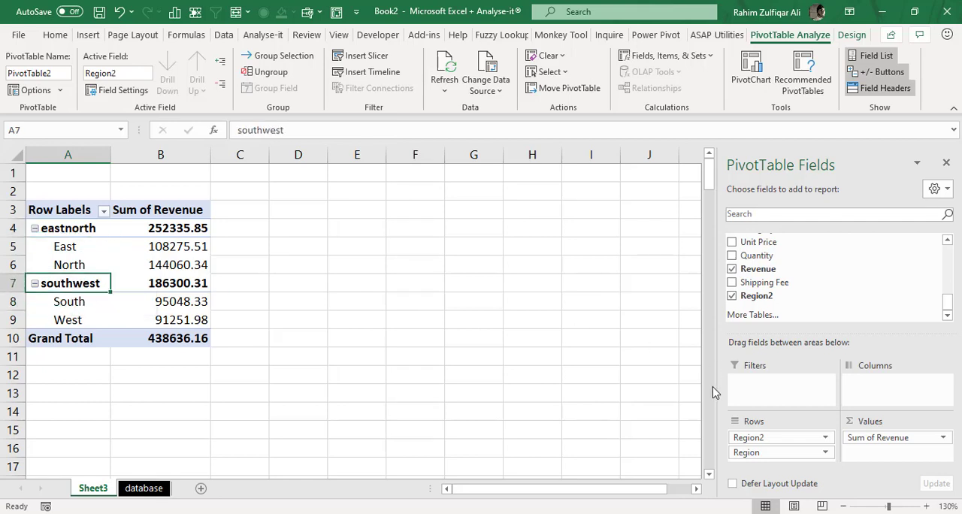
{"action": "left_click_drag", "start_coordinate": [772, 455], "coordinate": [856, 292]}
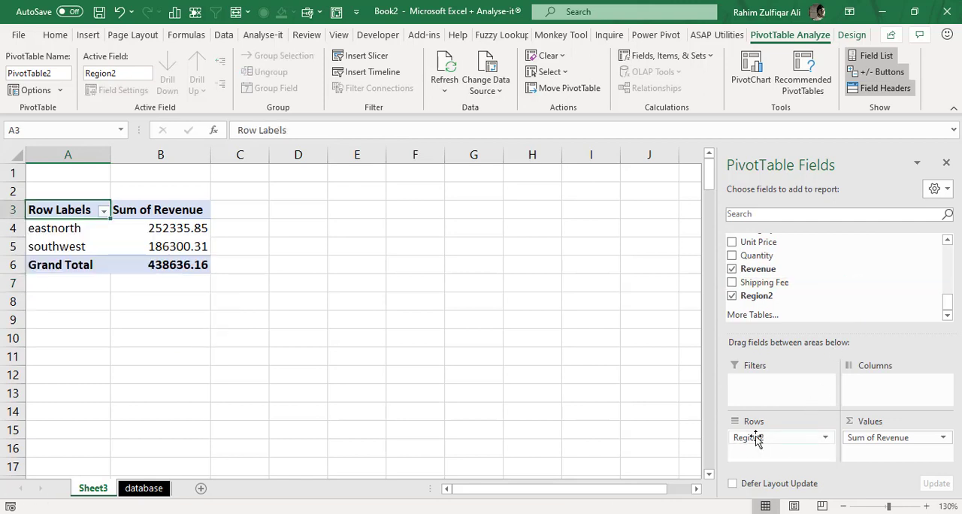
{"action": "left_click", "coordinate": [145, 230]}
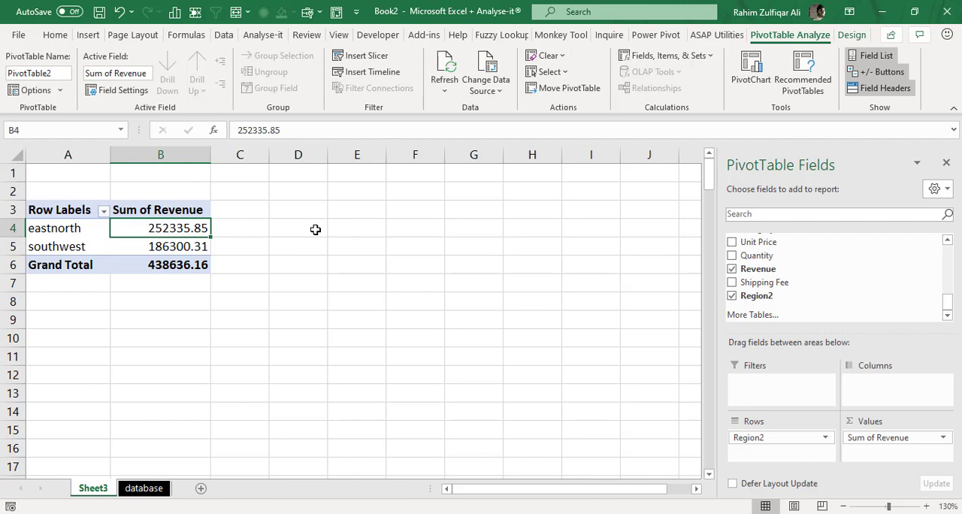
{"action": "left_click", "coordinate": [81, 228]}
{"action": "left_click", "coordinate": [66, 251]}
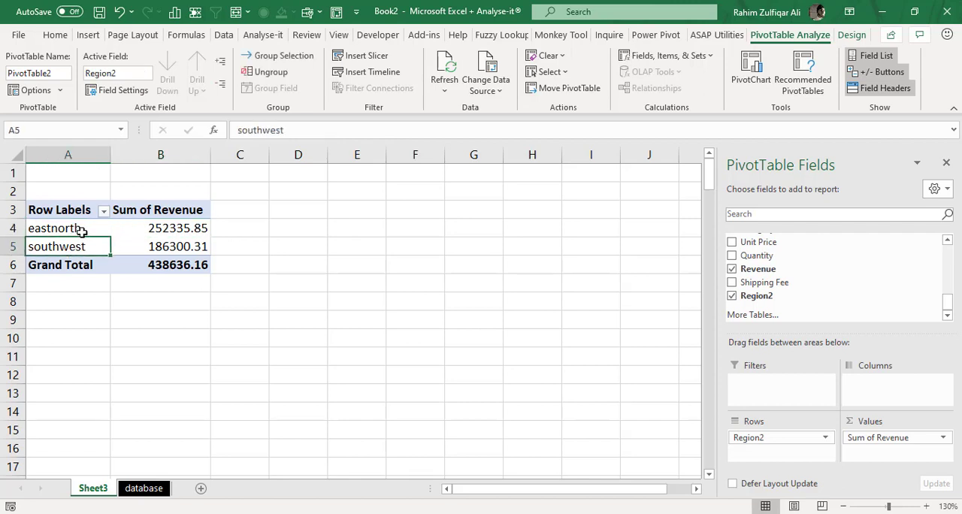
{"action": "left_click", "coordinate": [81, 232]}
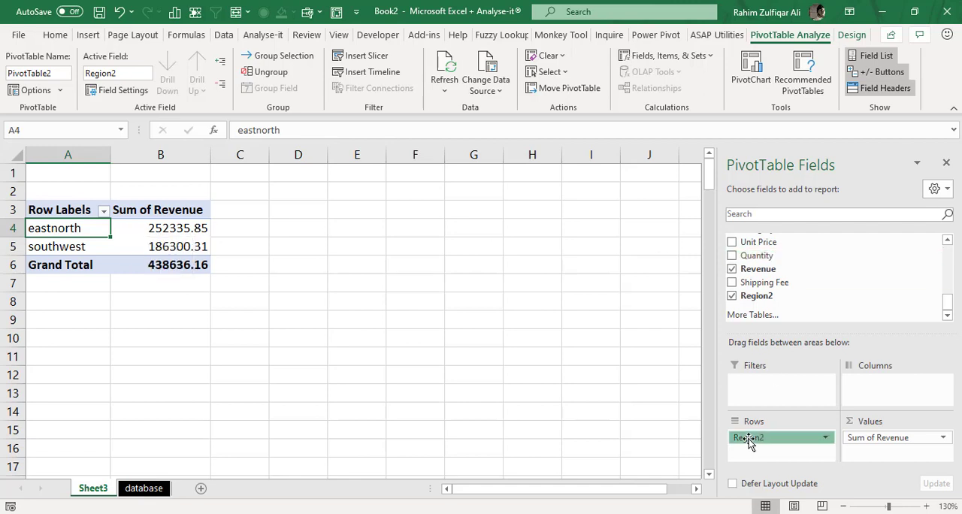
- Replace Region2 with the Revenue field in the PivotTable's rows
{"action": "left_click_drag", "start_coordinate": [748, 442], "coordinate": [838, 278]}
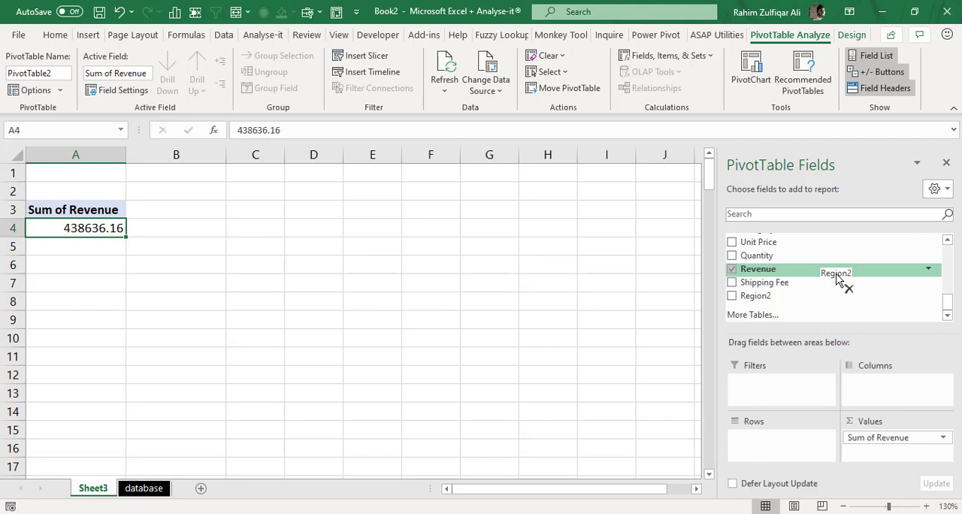
{"action": "left_click_drag", "start_coordinate": [836, 278], "coordinate": [840, 279]}
{"action": "left_click_drag", "start_coordinate": [783, 271], "coordinate": [772, 447]}
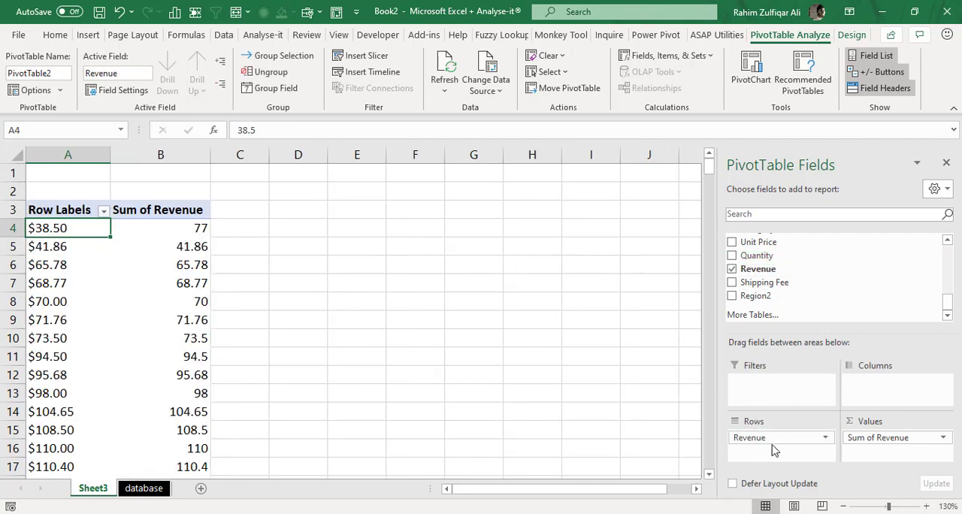
{"action": "left_click", "coordinate": [55, 272]}
{"action": "left_click", "coordinate": [60, 228]}
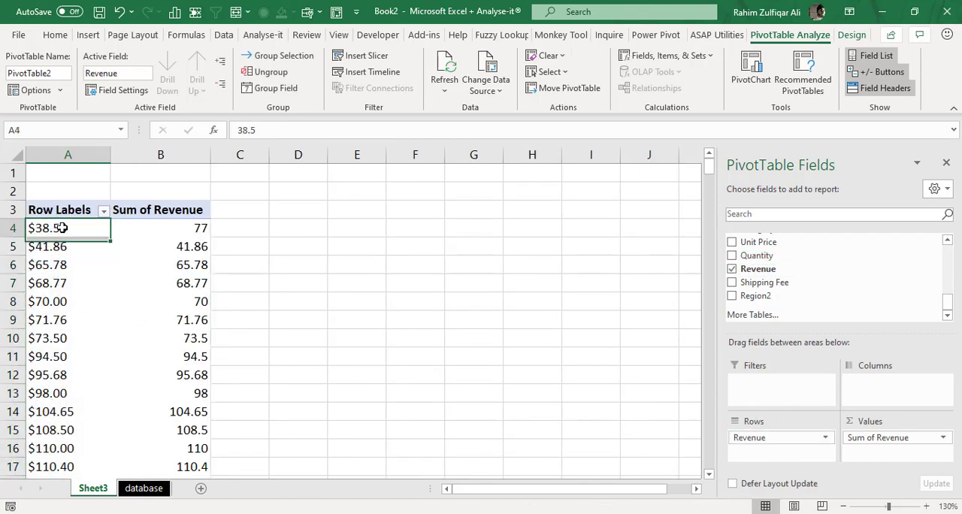
{"action": "left_click", "coordinate": [61, 250]}
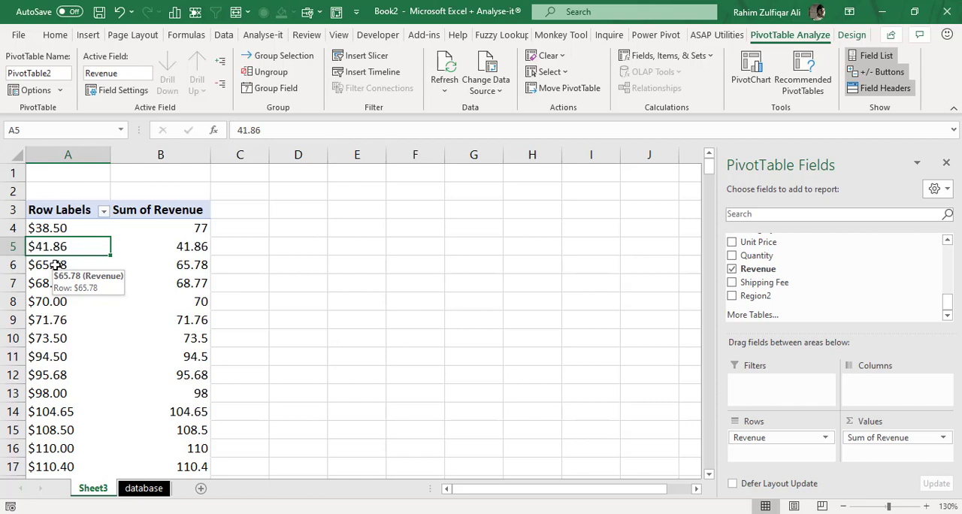
- Group the Revenue row labels starting at 0 and ending at 4000, in intervals of 1000
{"action": "right_click", "coordinate": [56, 264]}
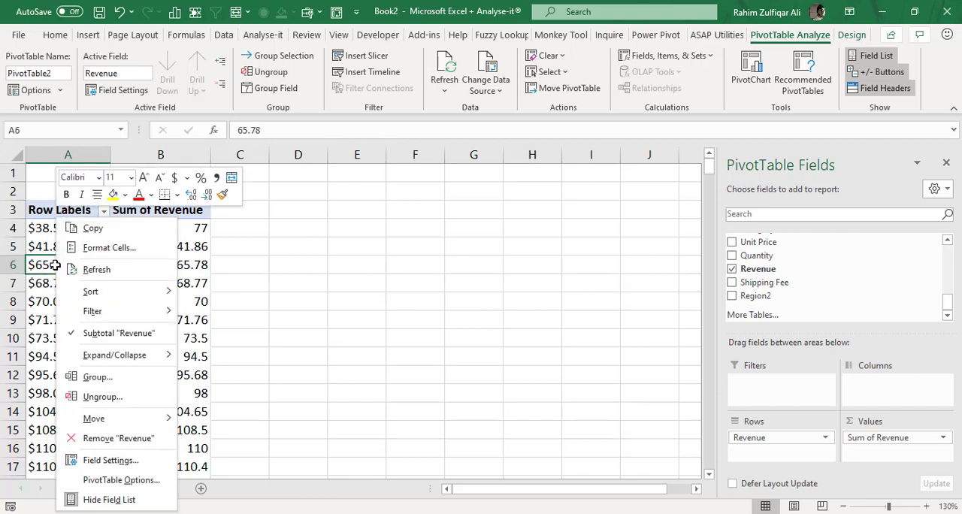
{"action": "left_click", "coordinate": [119, 375]}
{"action": "left_click_drag", "start_coordinate": [89, 320], "coordinate": [300, 249]}
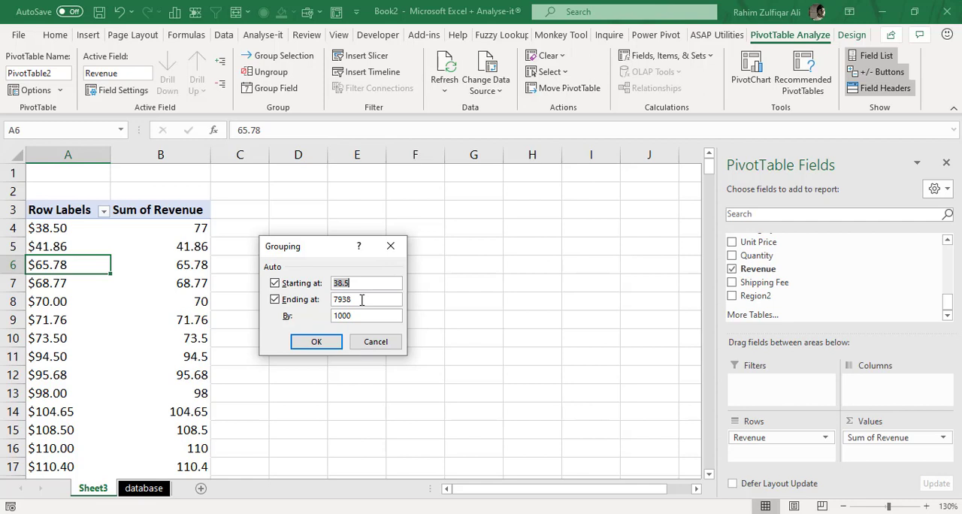
{"action": "type", "text": "0"}
{"action": "key", "text": "Tab"}
{"action": "type", "text": "4000"}
{"action": "left_click", "coordinate": [315, 341]}
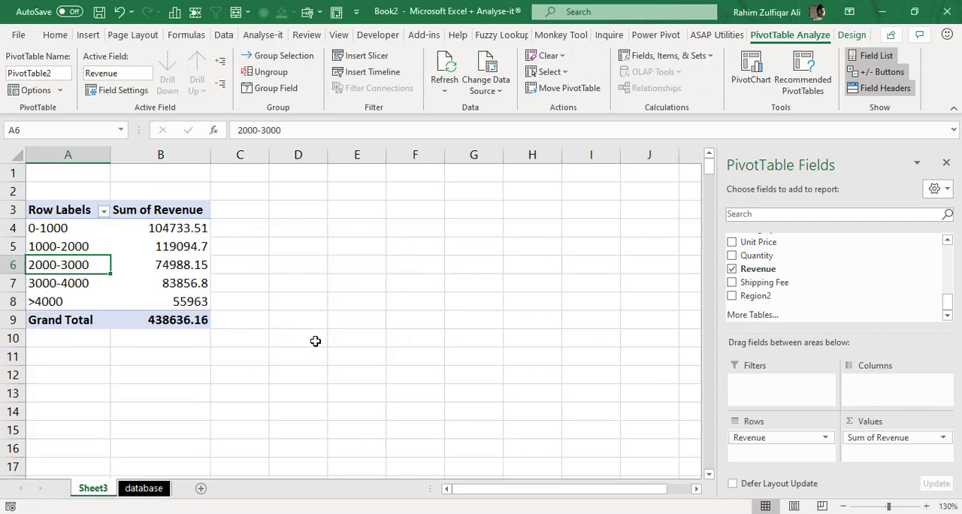
- Review the summed revenue of the 0-1000 and 1000-2000 ranges
{"action": "left_click", "coordinate": [160, 248]}
{"action": "left_click", "coordinate": [90, 246]}
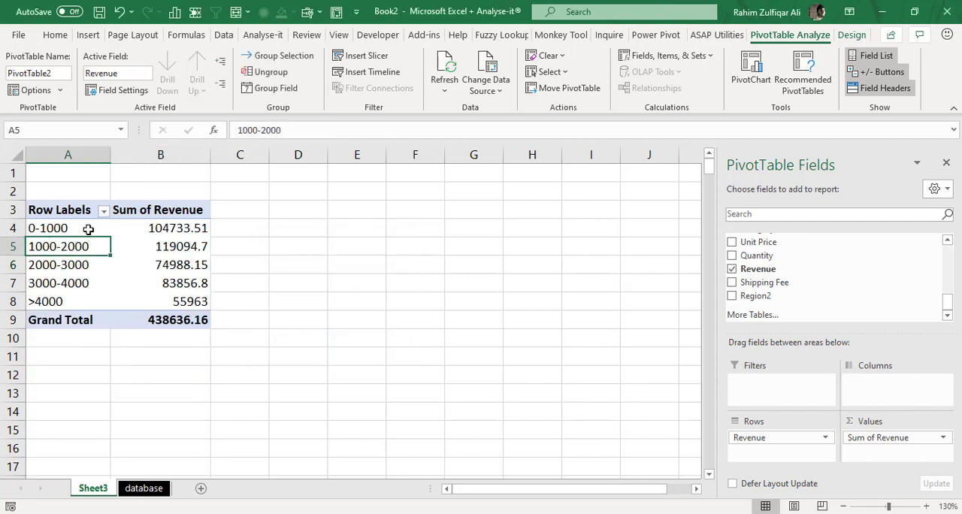
{"action": "left_click", "coordinate": [88, 229]}
{"action": "left_click", "coordinate": [151, 230]}
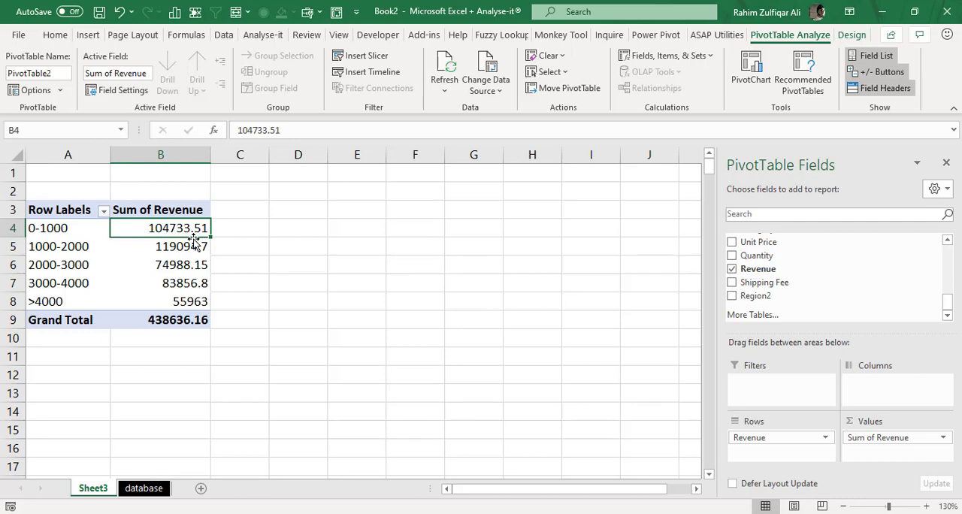
{"action": "left_click", "coordinate": [84, 249]}
{"action": "left_click", "coordinate": [196, 248]}
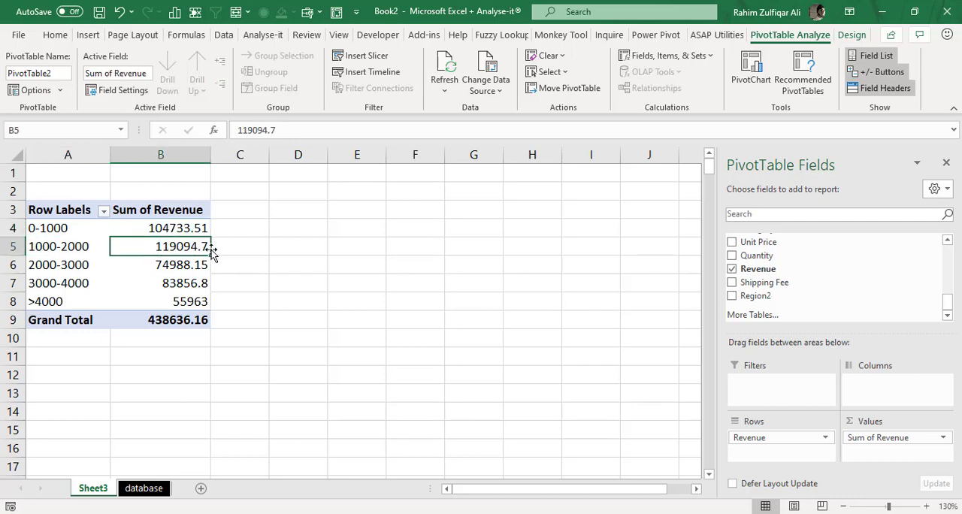
- Summarize the PivotTable's Revenue values by Count instead of Sum
{"action": "right_click", "coordinate": [170, 228]}
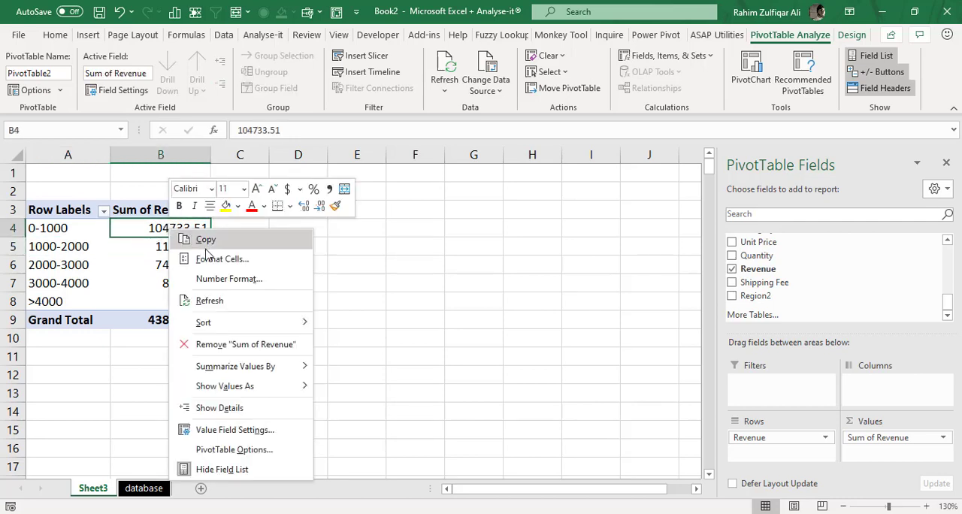
{"action": "left_click", "coordinate": [238, 433]}
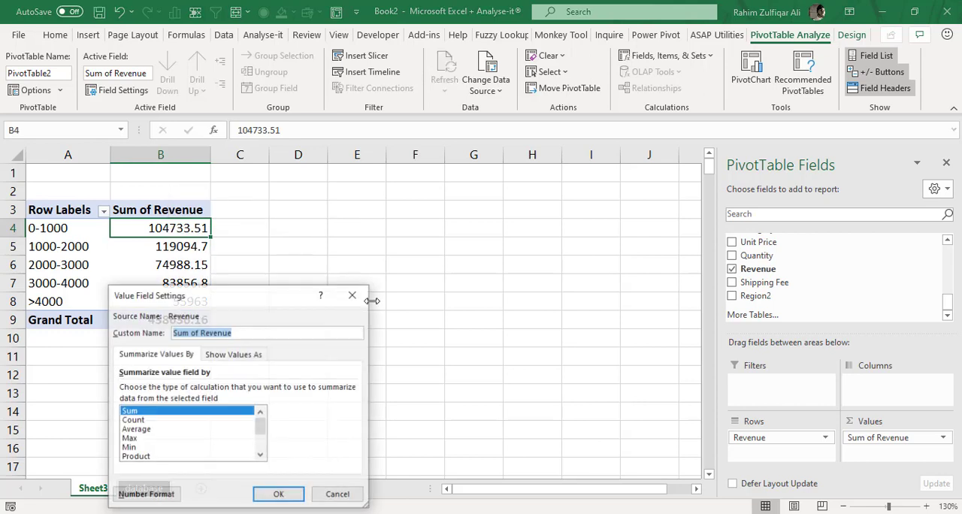
{"action": "left_click", "coordinate": [135, 423]}
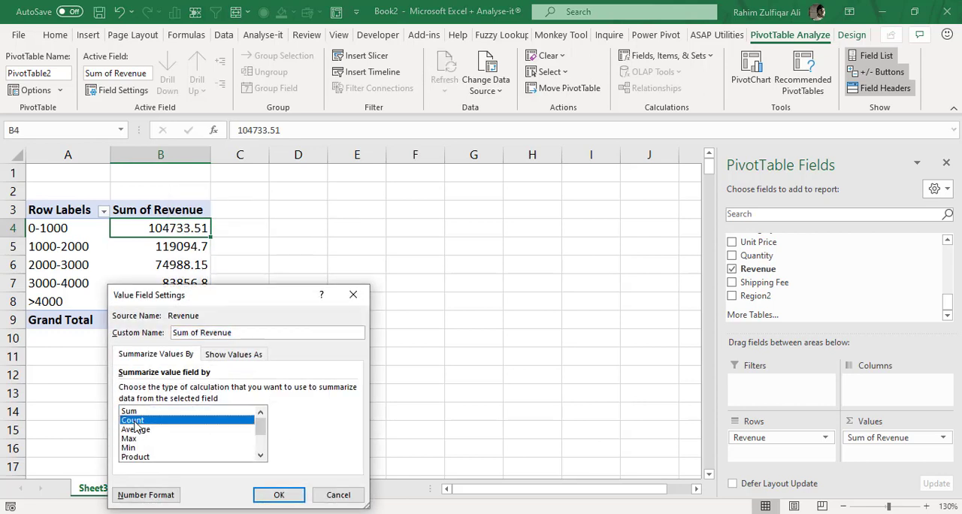
{"action": "left_click", "coordinate": [278, 494]}
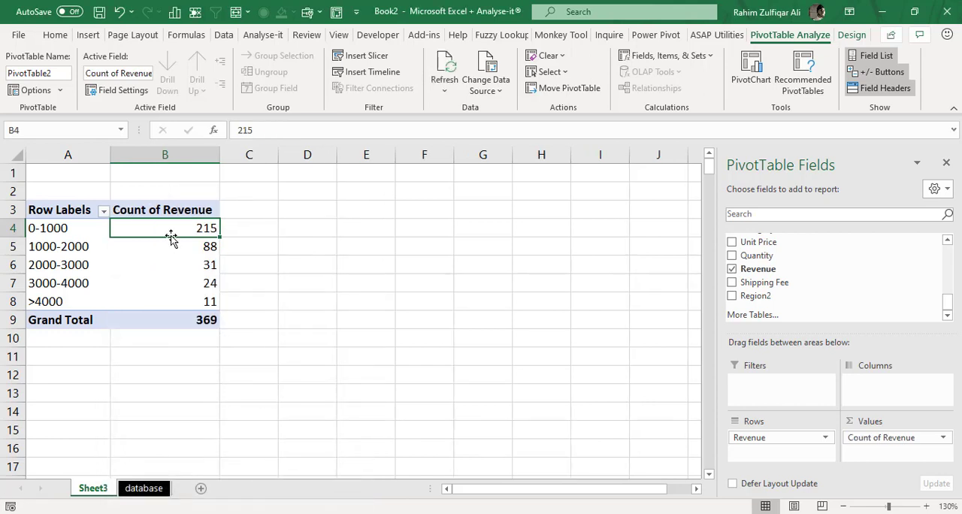
- Examine how many orders fall into each revenue range, from 0-1000 up to >4000
{"action": "left_click", "coordinate": [45, 264]}
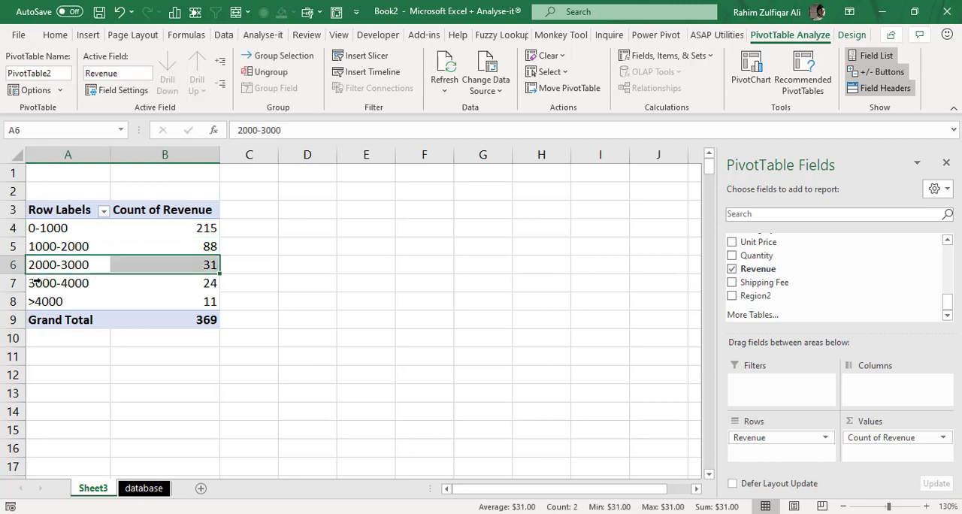
{"action": "left_click", "coordinate": [124, 265]}
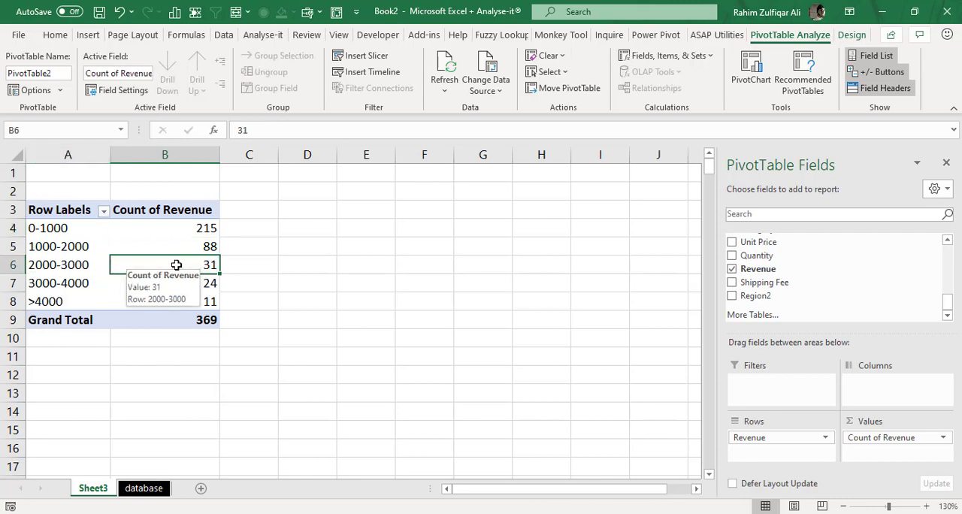
{"action": "left_click", "coordinate": [80, 245]}
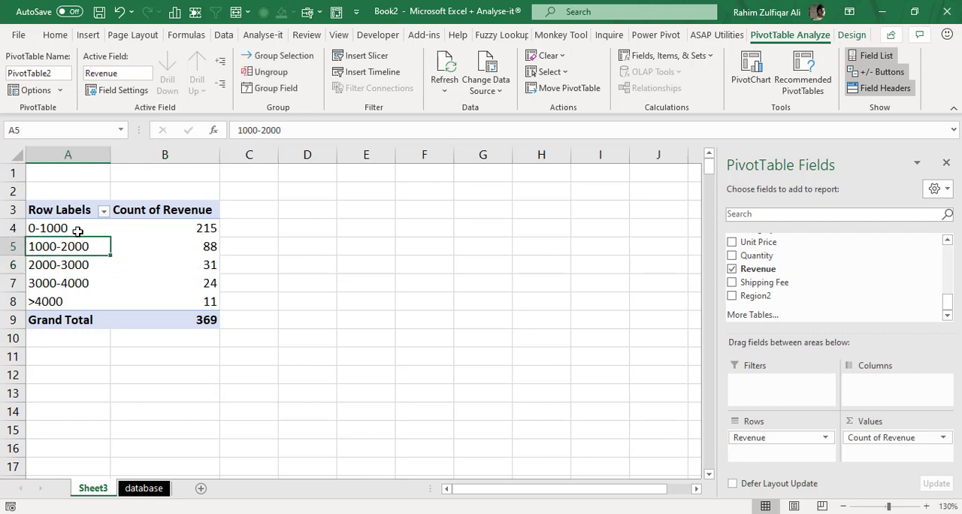
{"action": "left_click", "coordinate": [78, 229]}
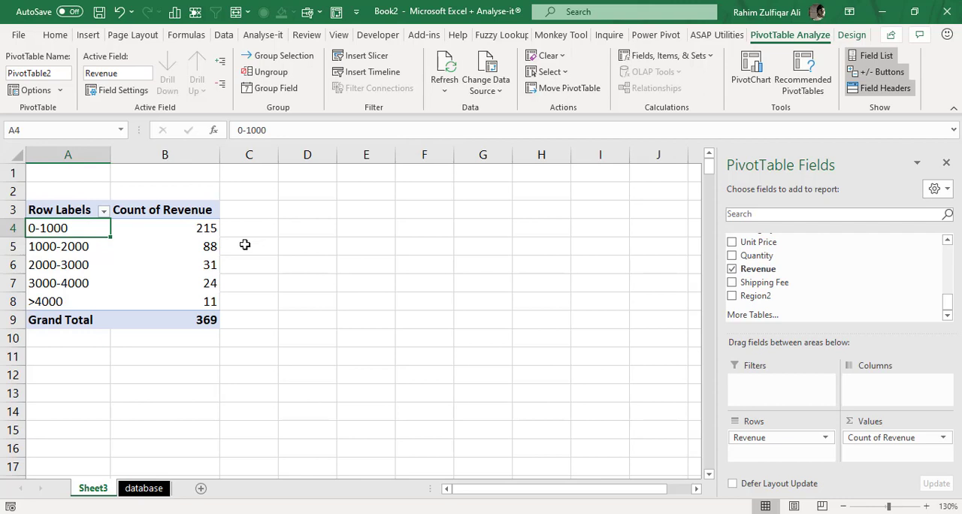
{"action": "left_click", "coordinate": [187, 230]}
{"action": "left_click", "coordinate": [180, 249]}
{"action": "left_click", "coordinate": [174, 292]}
{"action": "left_click", "coordinate": [173, 299]}
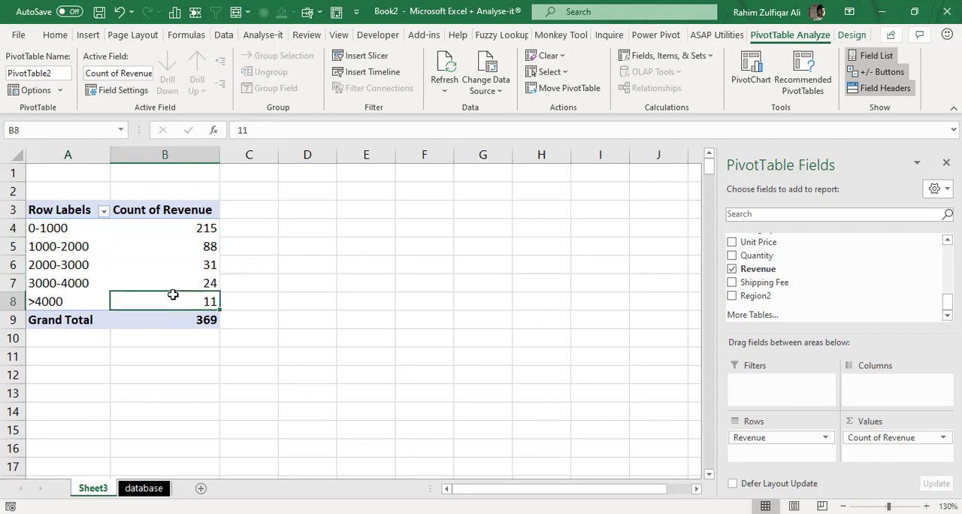
{"action": "left_click", "coordinate": [175, 283]}
{"action": "left_click", "coordinate": [178, 264]}
{"action": "left_click", "coordinate": [167, 228]}
{"action": "left_click", "coordinate": [67, 228]}
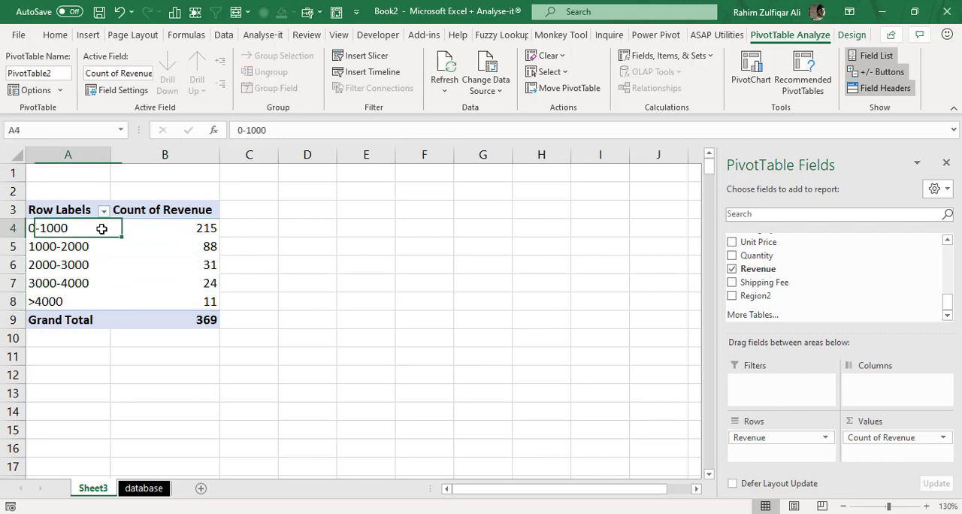